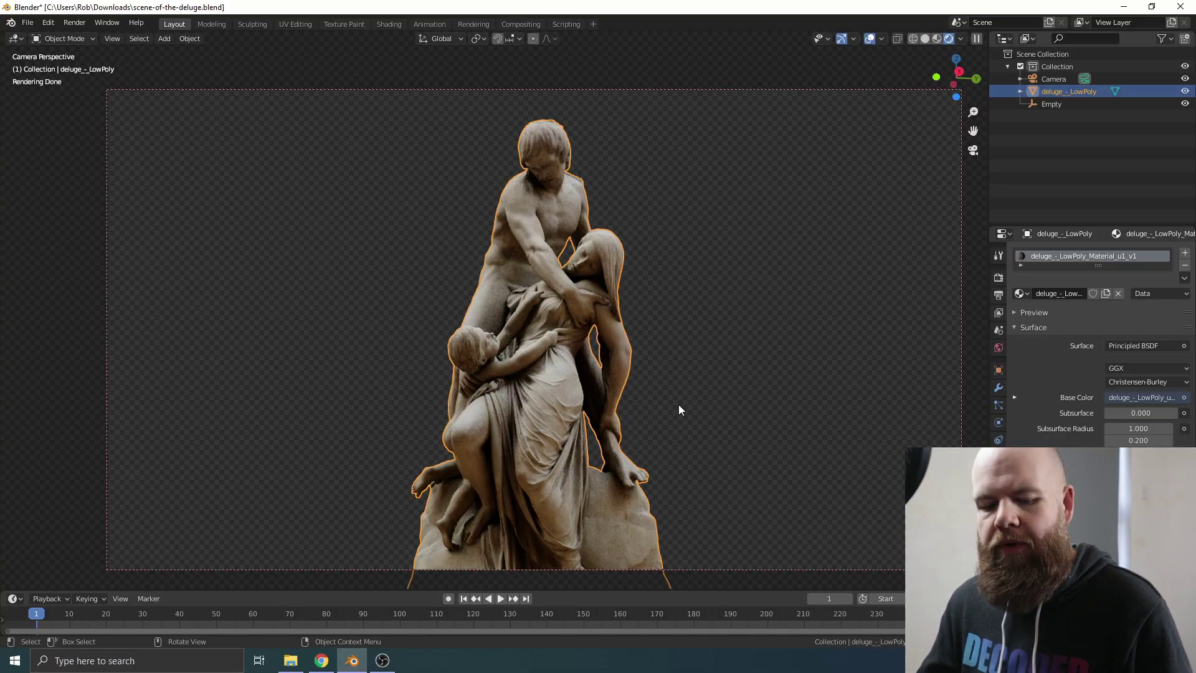
Step: Display the viewport in Solid shading and apply Shade Smooth to the statue mesh
{"action": "key", "text": "z"}
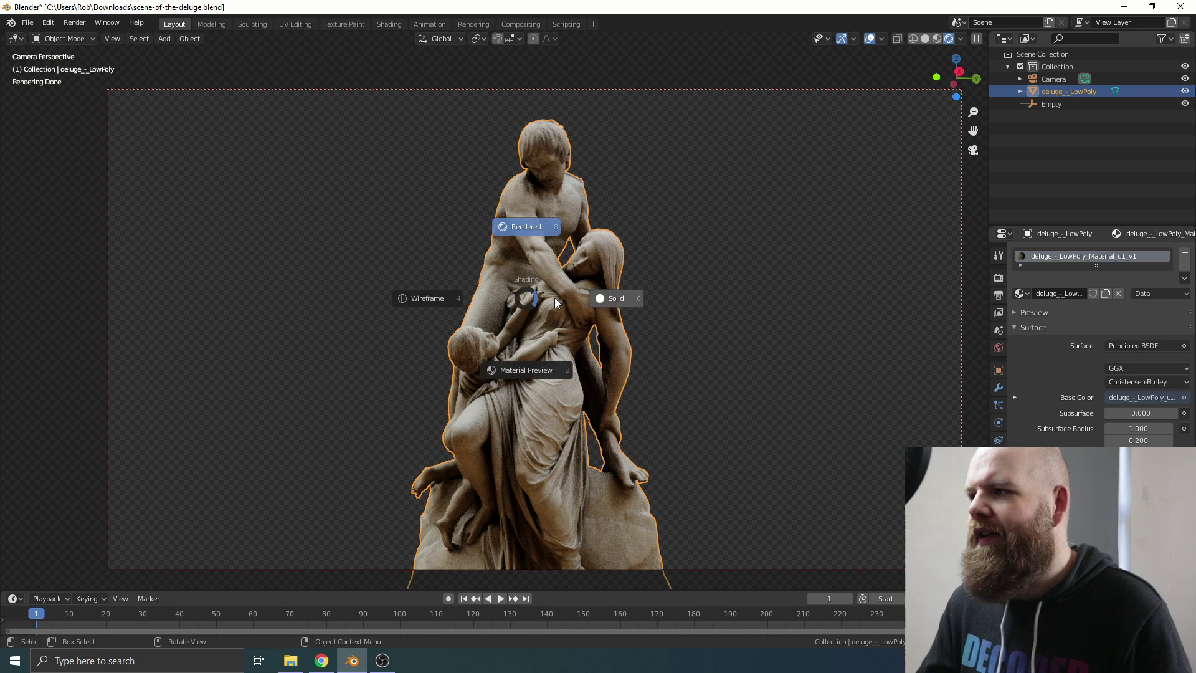
{"action": "left_click", "coordinate": [600, 298]}
{"action": "scroll", "coordinate": [544, 152], "scroll_direction": "up", "scroll_amount": 6}
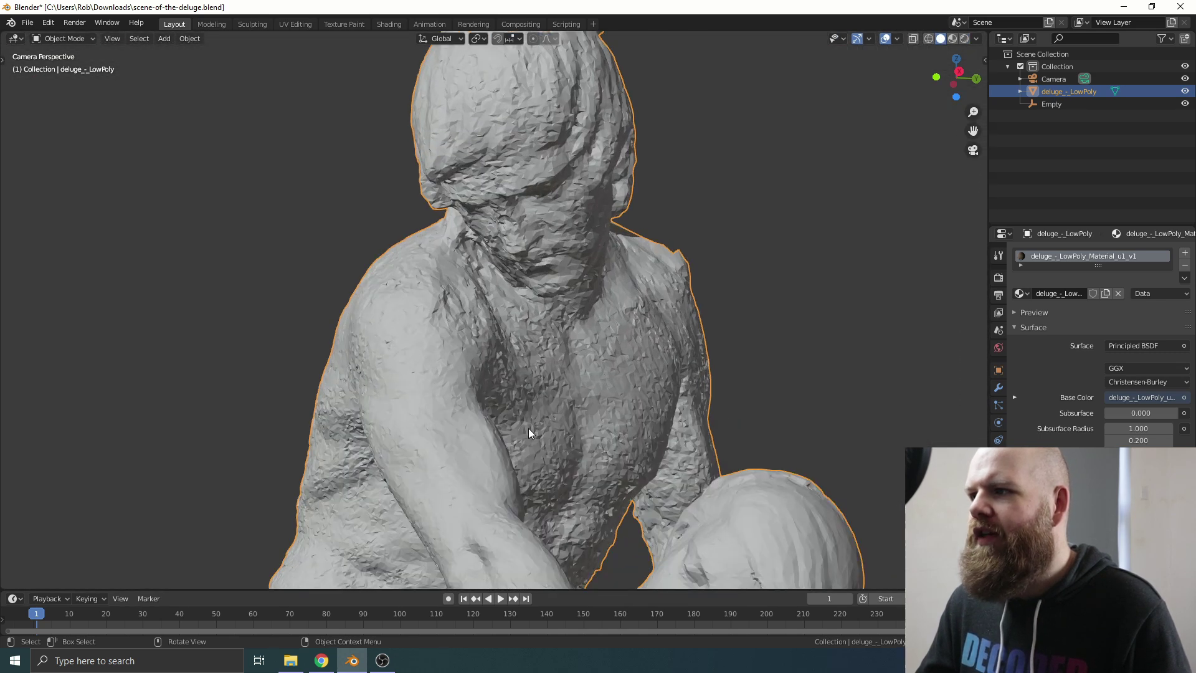
{"action": "right_click", "coordinate": [550, 213]}
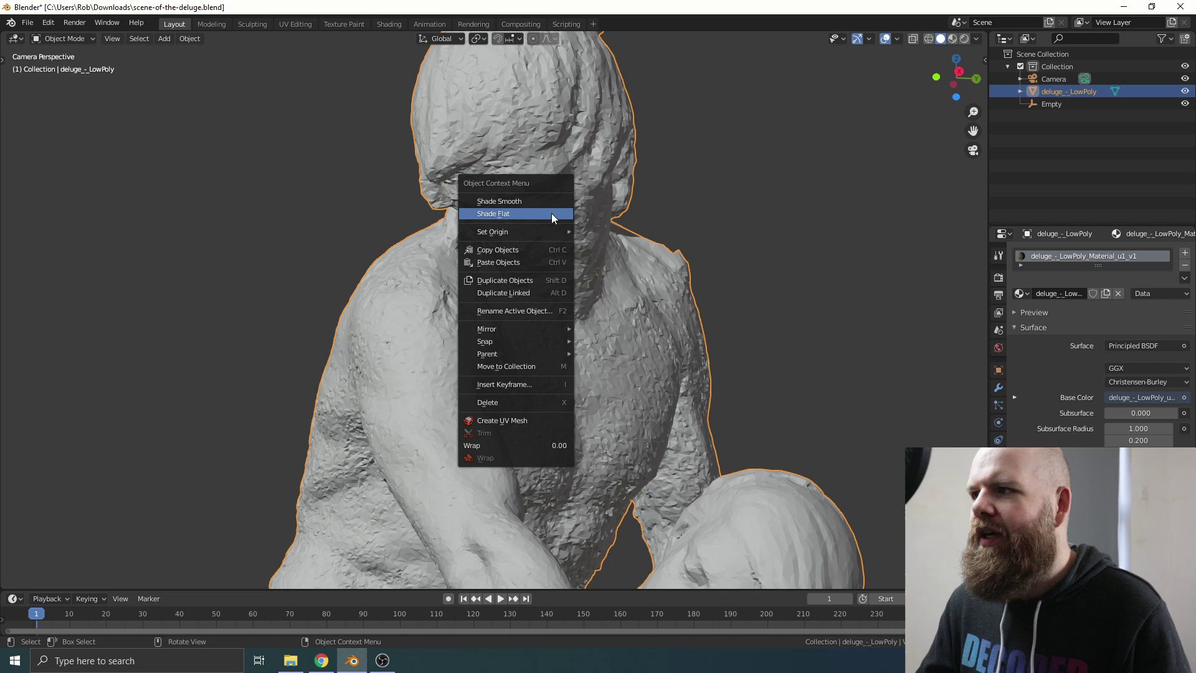
{"action": "left_click", "coordinate": [525, 201]}
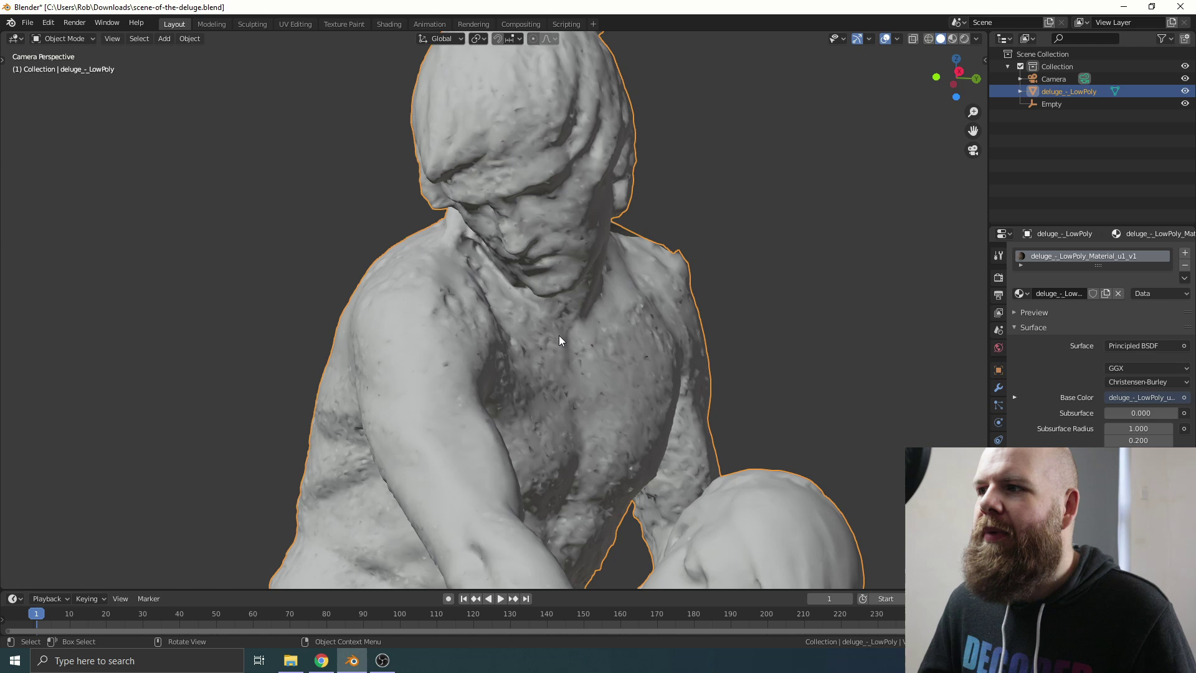
{"action": "scroll", "coordinate": [558, 342], "scroll_direction": "down", "scroll_amount": 5}
{"action": "scroll", "coordinate": [567, 374], "scroll_direction": "up", "scroll_amount": 3}
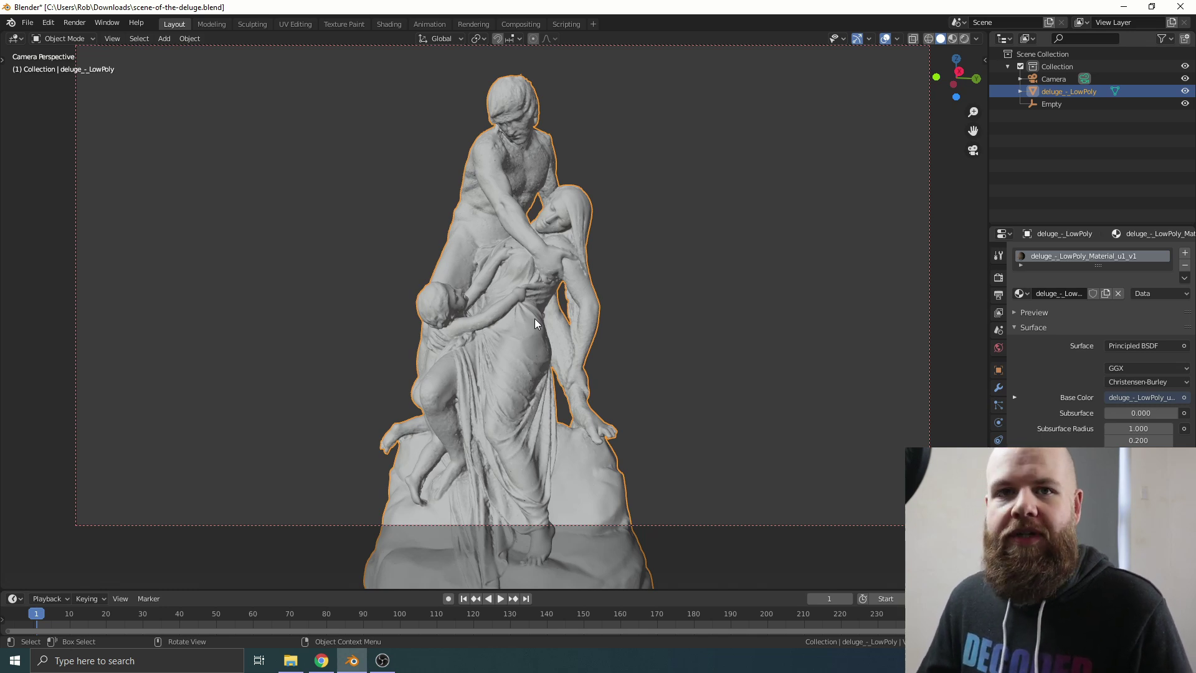
Step: Return to Rendered shading, then make the HDRI background visible and load lights_7.hdr as the Easy HDRI environment
{"action": "key", "text": "z"}
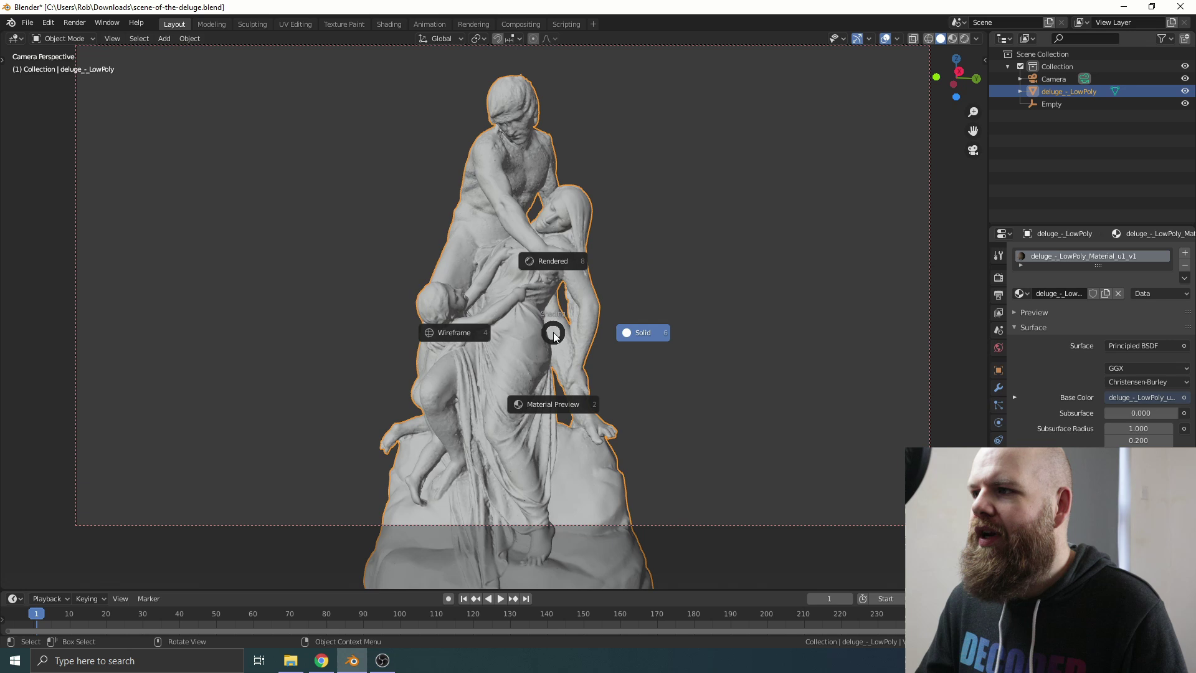
{"action": "left_click", "coordinate": [593, 260]}
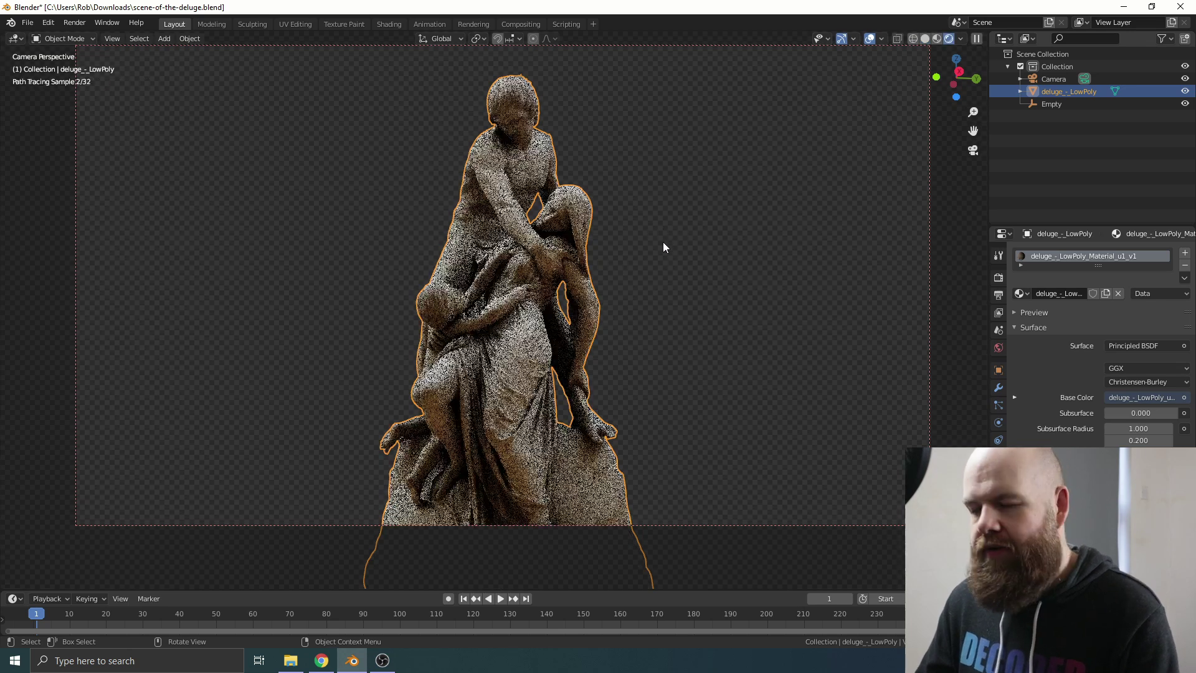
{"action": "key", "text": "n"}
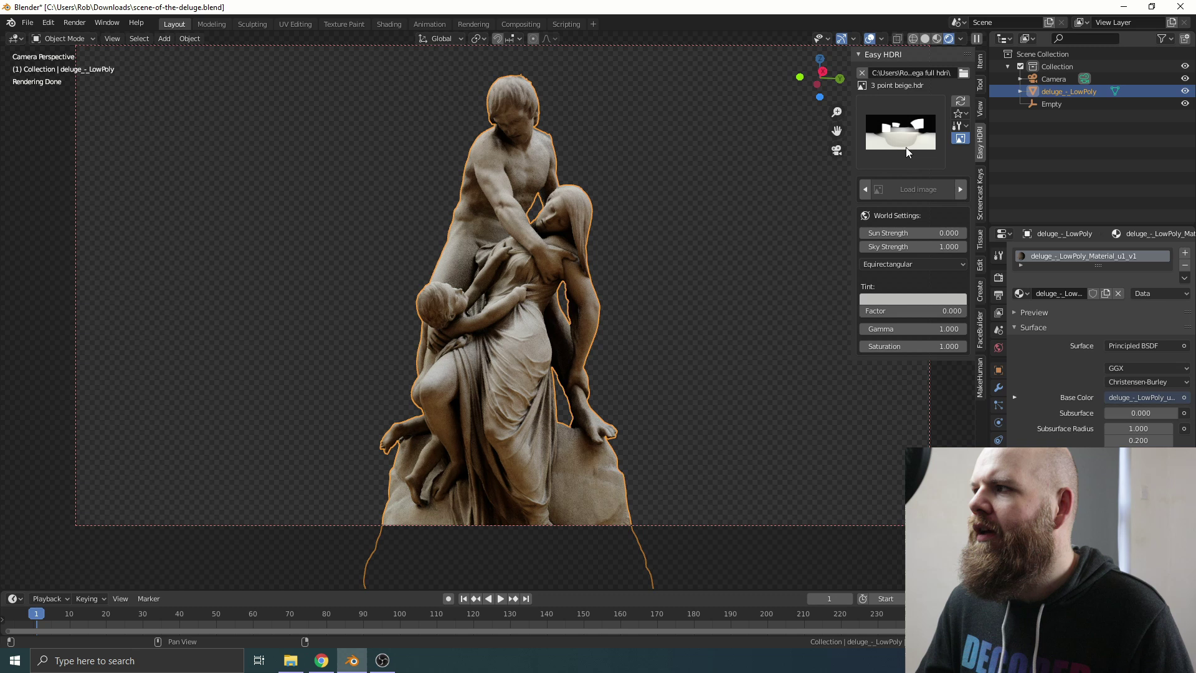
{"action": "left_click", "coordinate": [959, 140]}
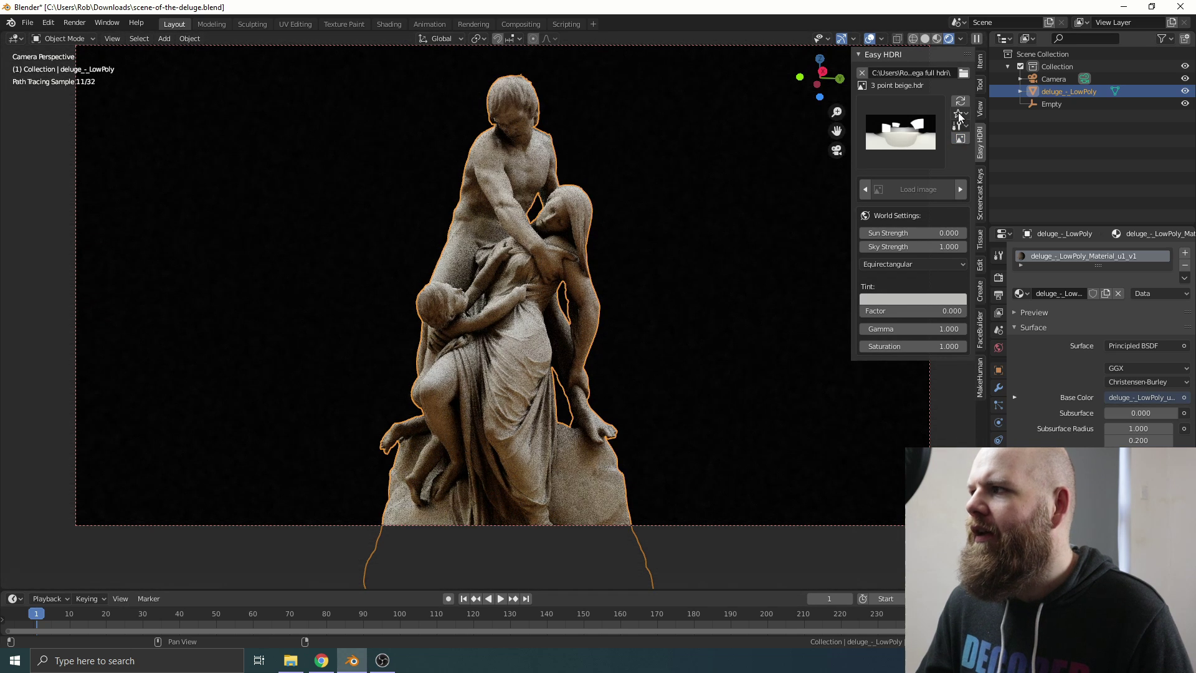
{"action": "left_click", "coordinate": [914, 139]}
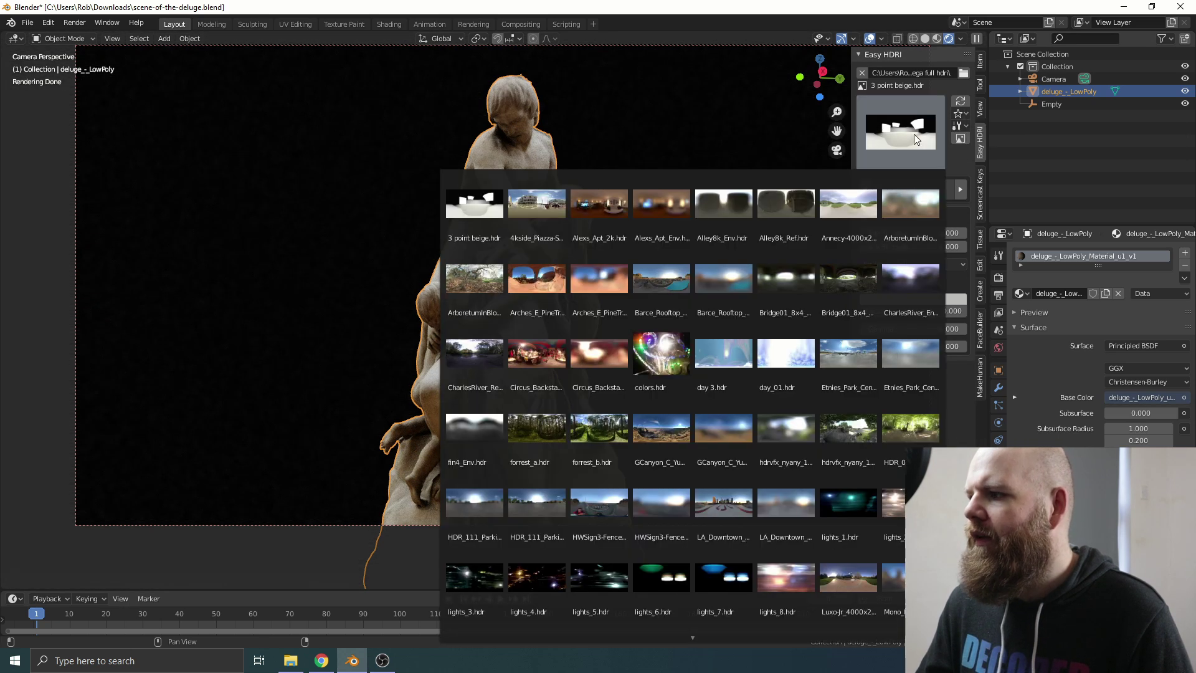
{"action": "left_click", "coordinate": [708, 591]}
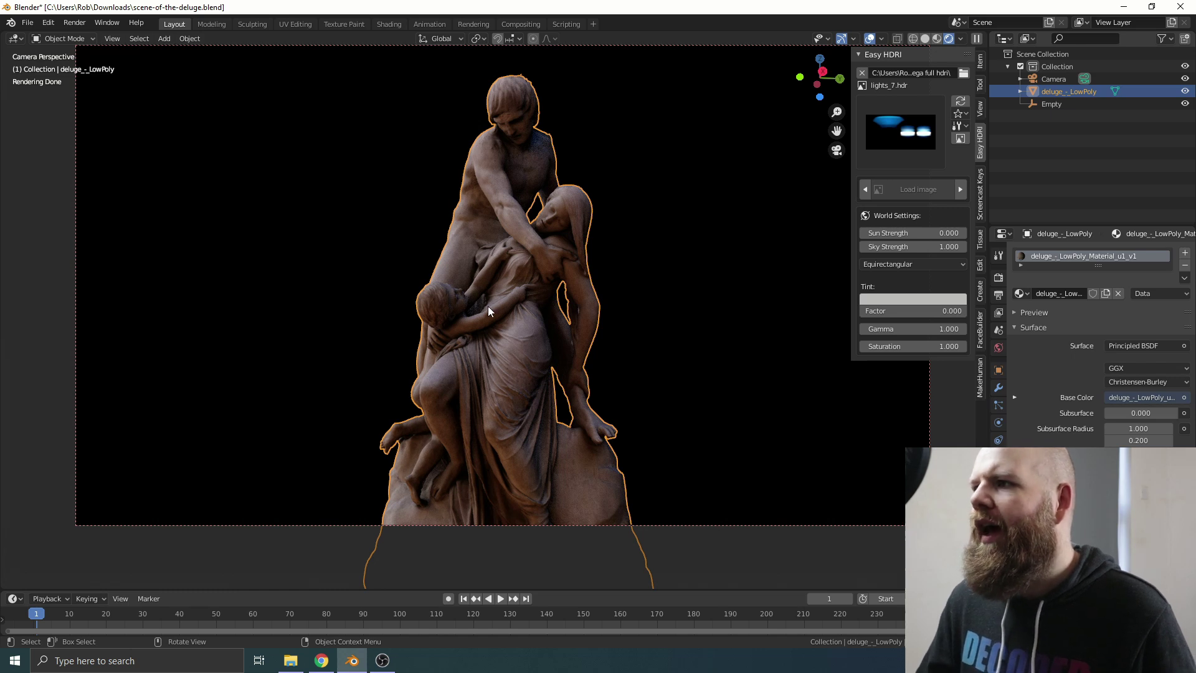
Step: Replace the statue's scanned material with a new one and delete its Principled BSDF node in the Shading workspace
{"action": "left_click", "coordinate": [1185, 271]}
{"action": "left_click", "coordinate": [388, 24]}
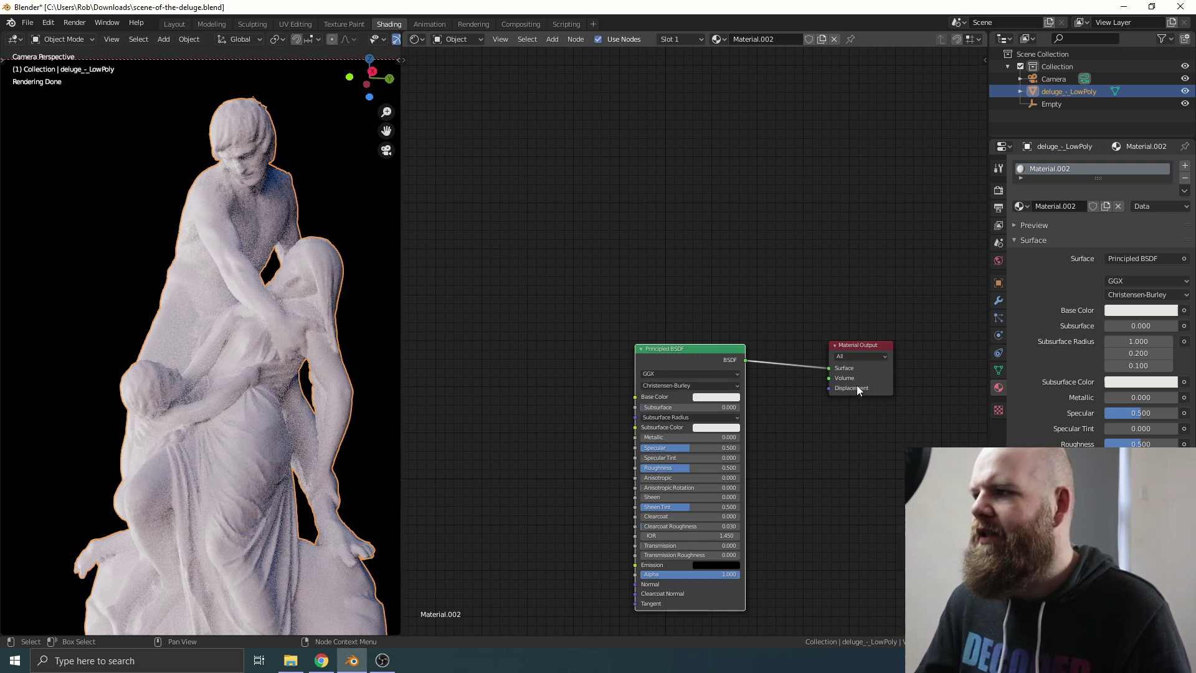
{"action": "left_click", "coordinate": [681, 361]}
{"action": "key", "text": "x"}
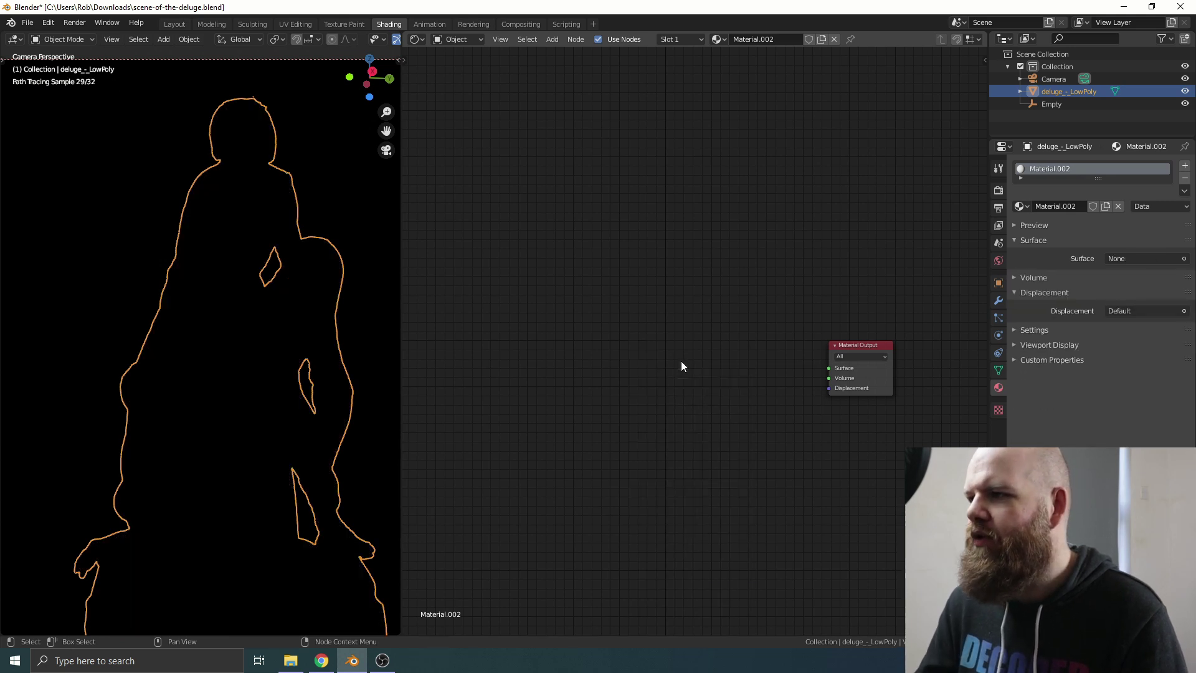
Step: Add a Glass BSDF node beside the Material Output and set its IOR to 1.309
{"action": "key", "text": "shift+a"}
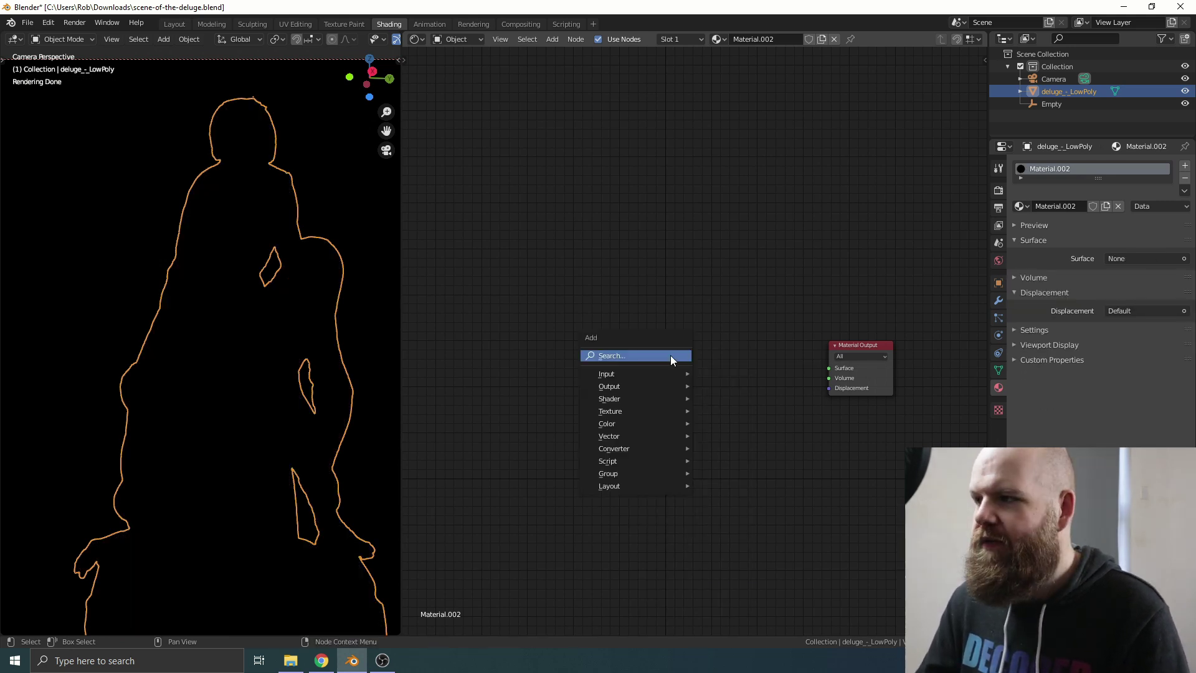
{"action": "left_click", "coordinate": [670, 355]}
{"action": "type", "text": "gla"}
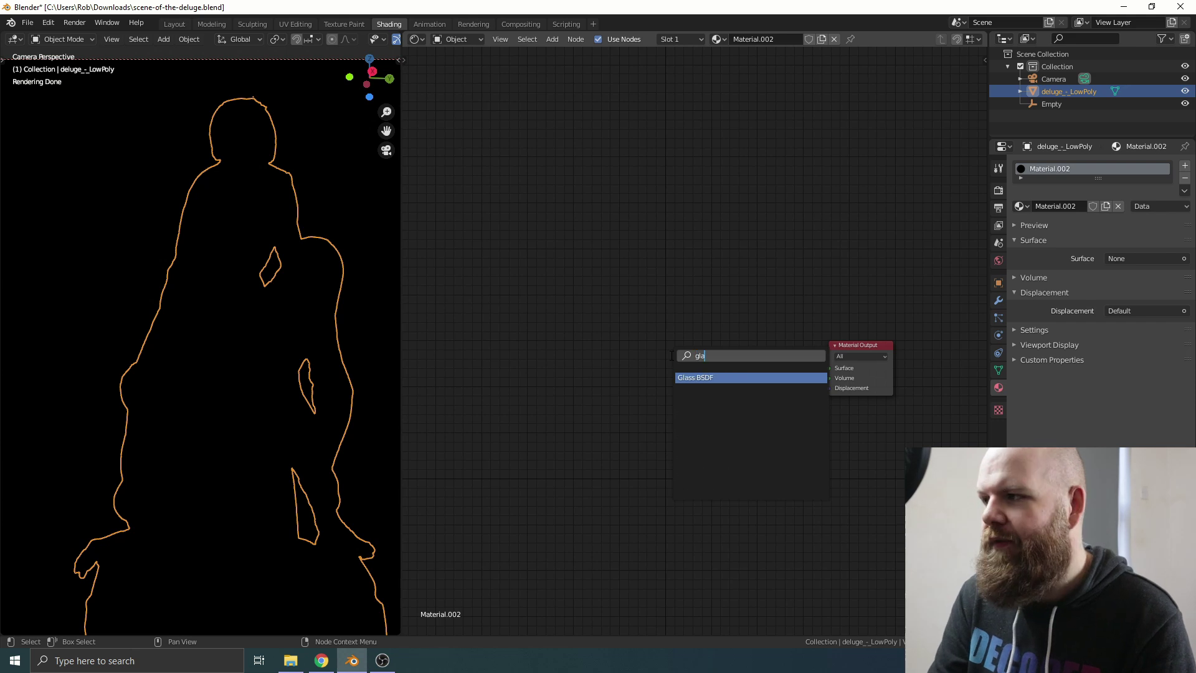
{"action": "key", "text": "Return"}
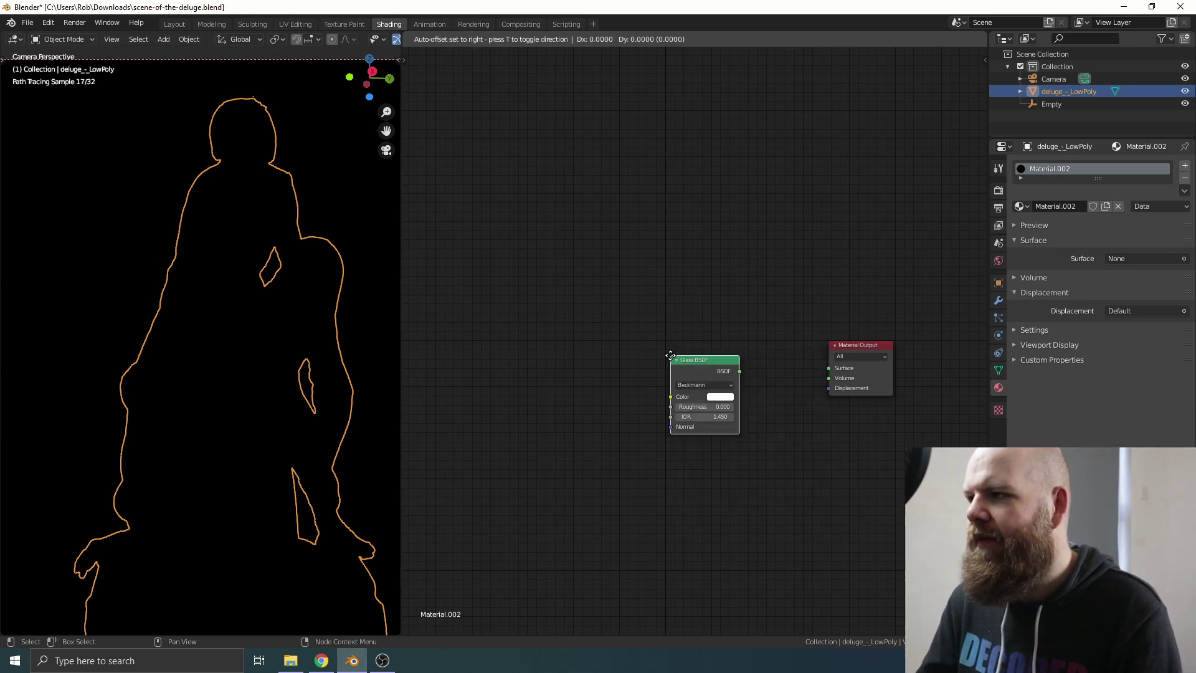
{"action": "left_click", "coordinate": [617, 416]}
{"action": "scroll", "coordinate": [621, 404], "scroll_direction": "up", "scroll_amount": 2}
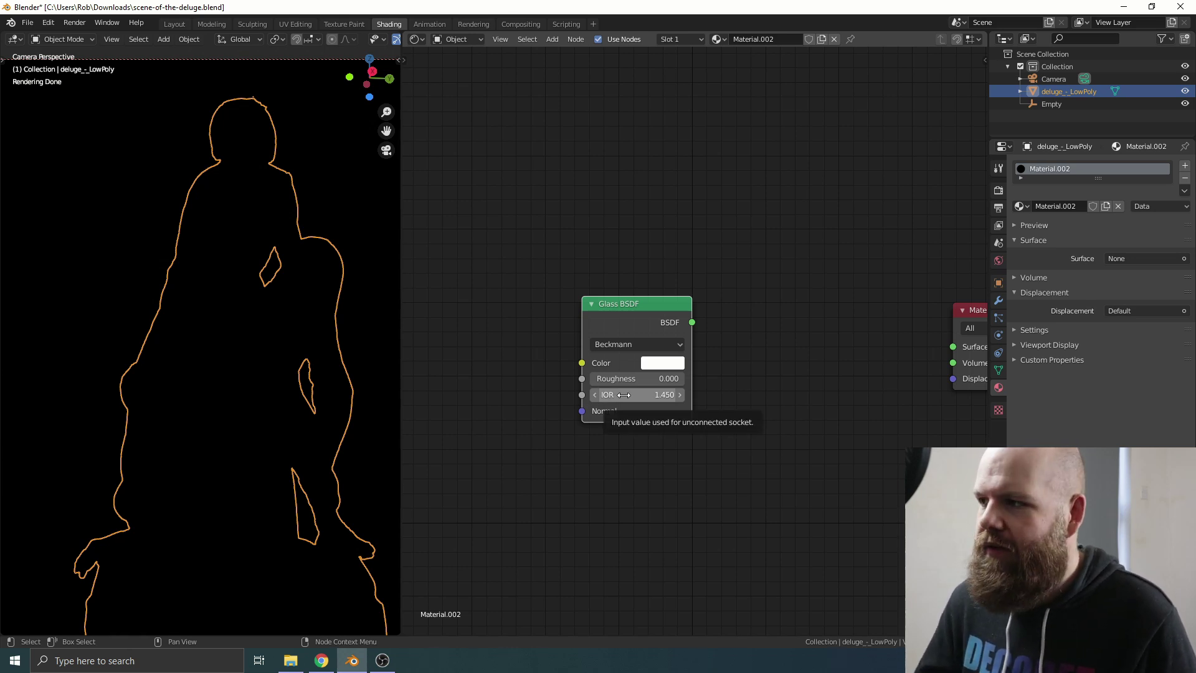
{"action": "left_click", "coordinate": [623, 394]}
{"action": "type", "text": "1.309"}
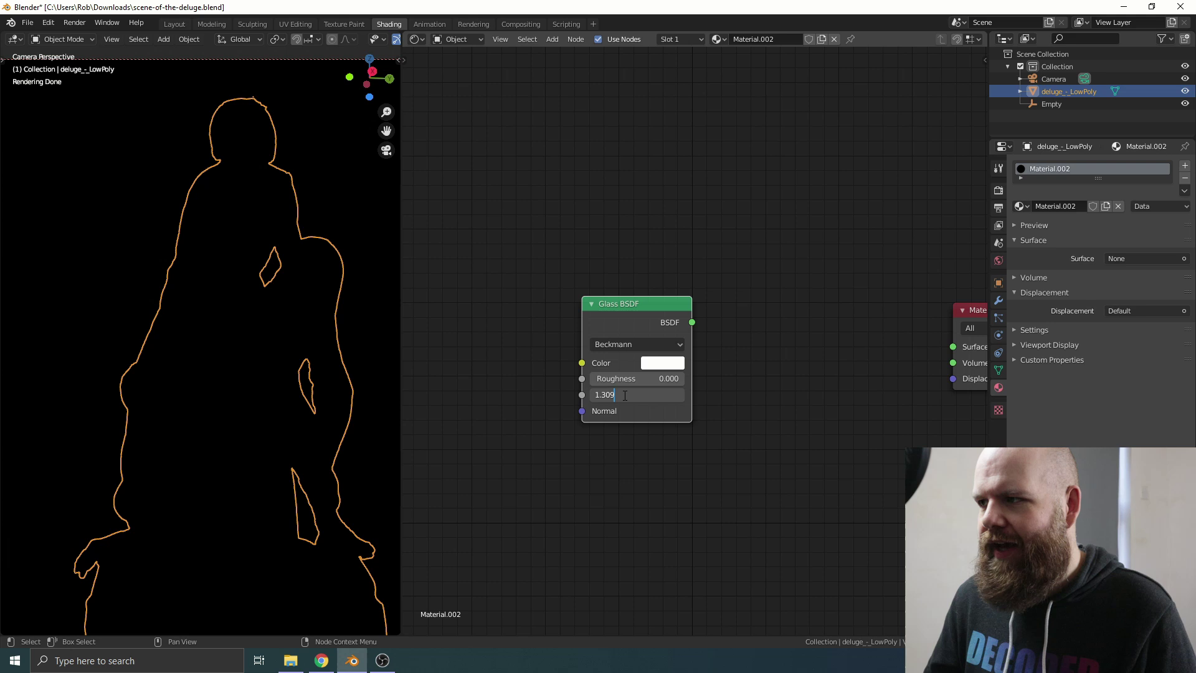
{"action": "key", "text": "Return"}
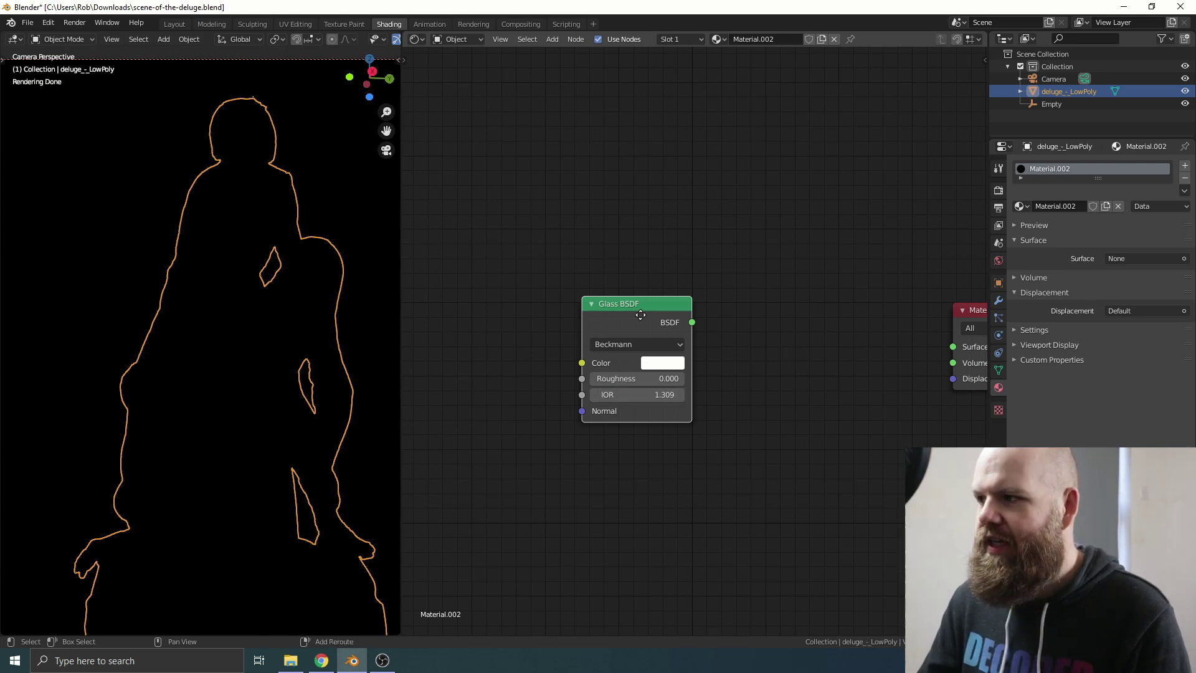
Step: Duplicate the Glass BSDF node and arrange the two glass nodes one above the other
{"action": "key", "text": "shift+d"}
{"action": "left_click", "coordinate": [637, 445]}
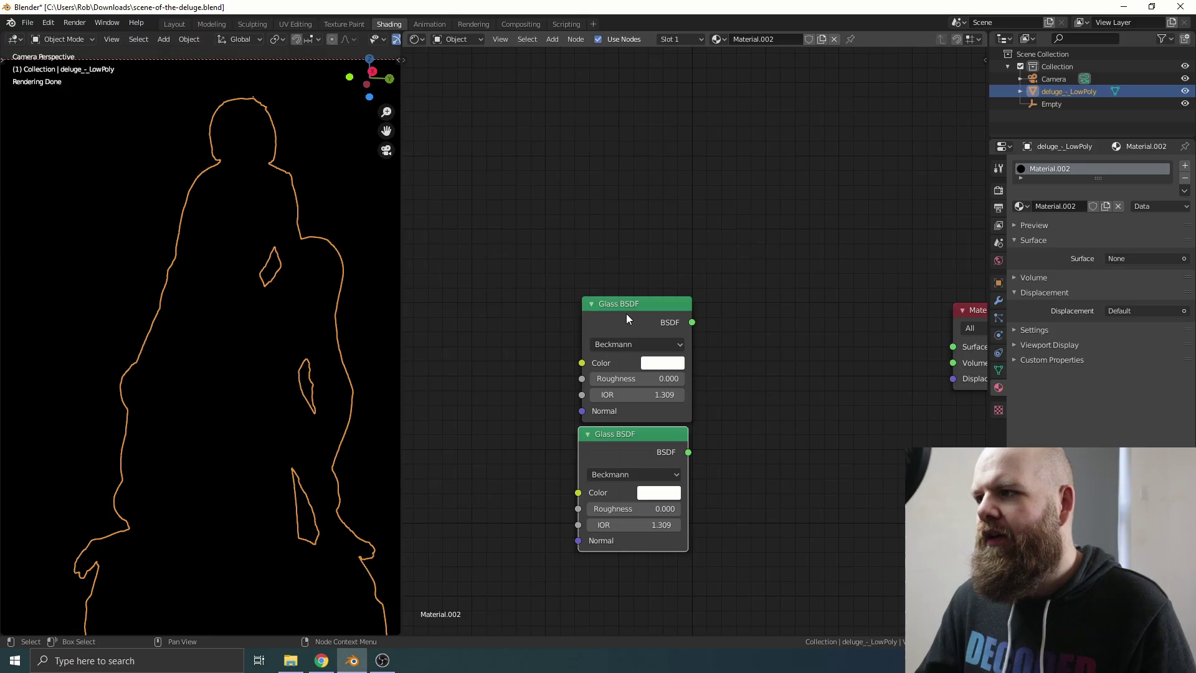
{"action": "left_click_drag", "start_coordinate": [626, 313], "coordinate": [628, 279]}
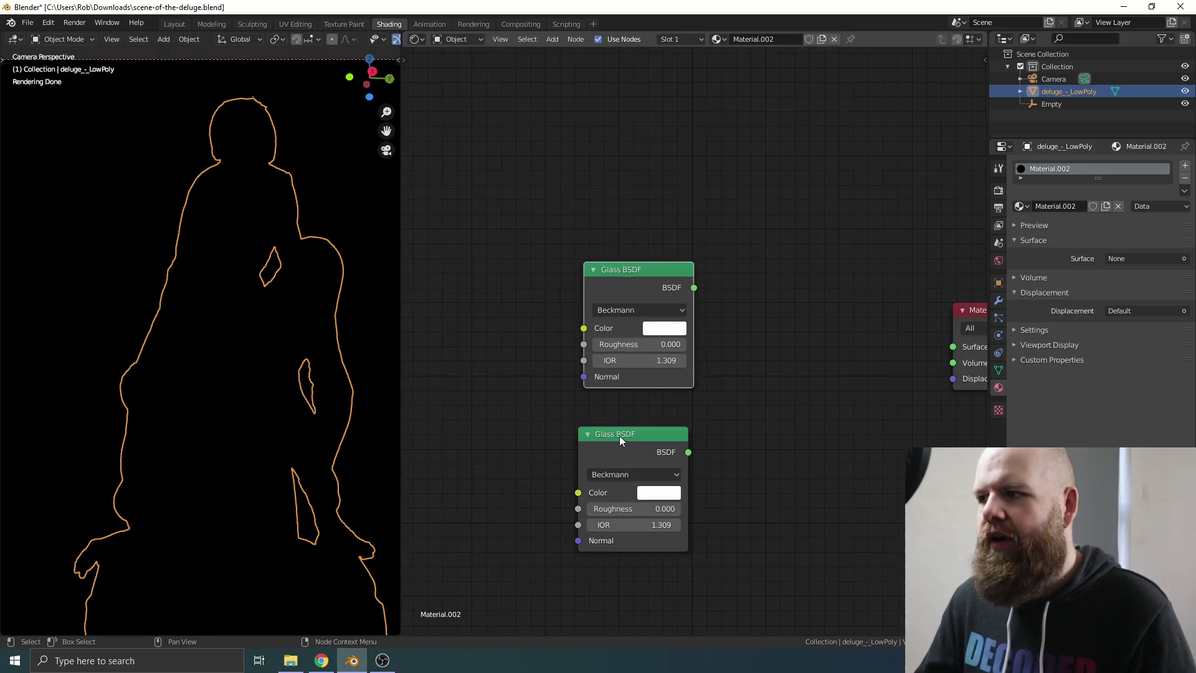
{"action": "mouse_move", "coordinate": [620, 435]}
{"action": "left_mouse_down"}
{"action": "mouse_move", "coordinate": [662, 415]}
{"action": "mouse_move", "coordinate": [619, 414]}
{"action": "left_mouse_up"}
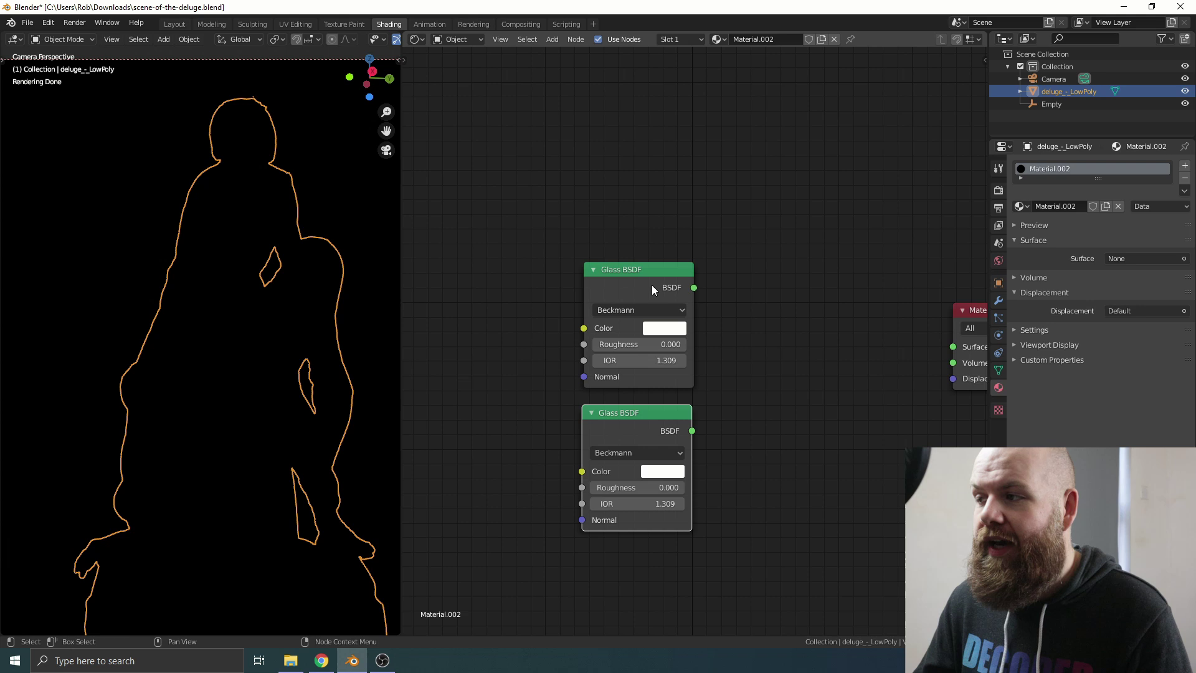
Step: Connect the upper Glass BSDF to the Material Output's Surface and set its roughness to 0.2
{"action": "key", "text": "ctrl+shift"}
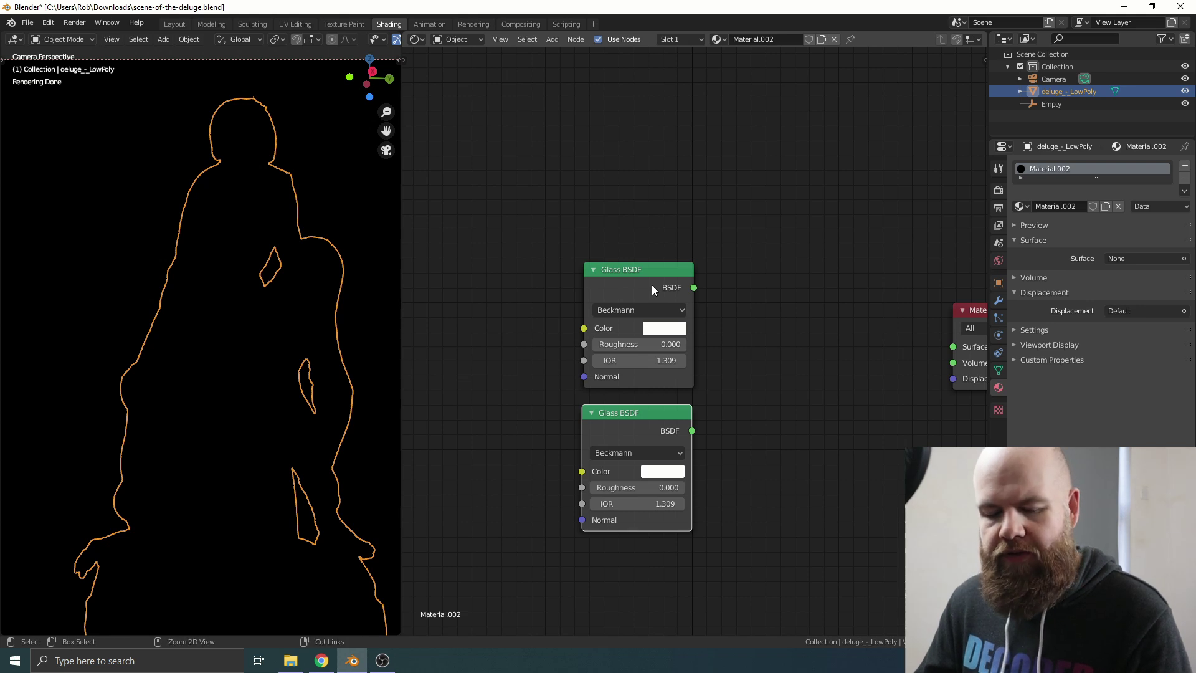
{"action": "left_click", "coordinate": [652, 286], "text": "ctrl+shift"}
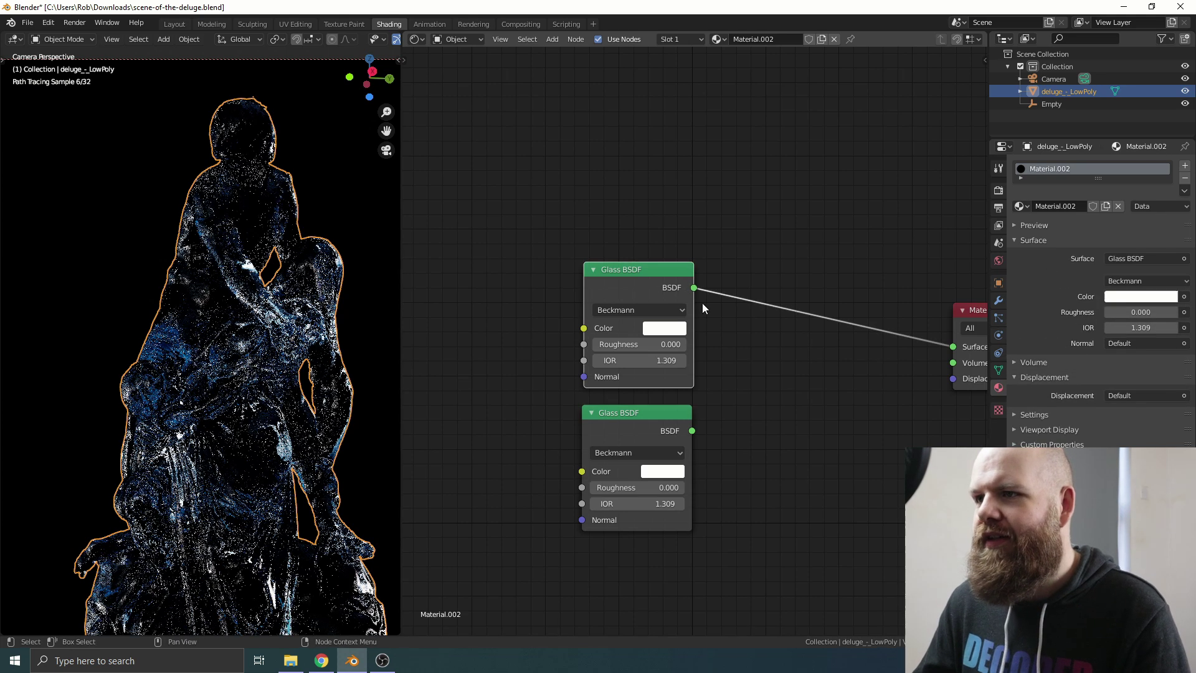
{"action": "left_click", "coordinate": [647, 345]}
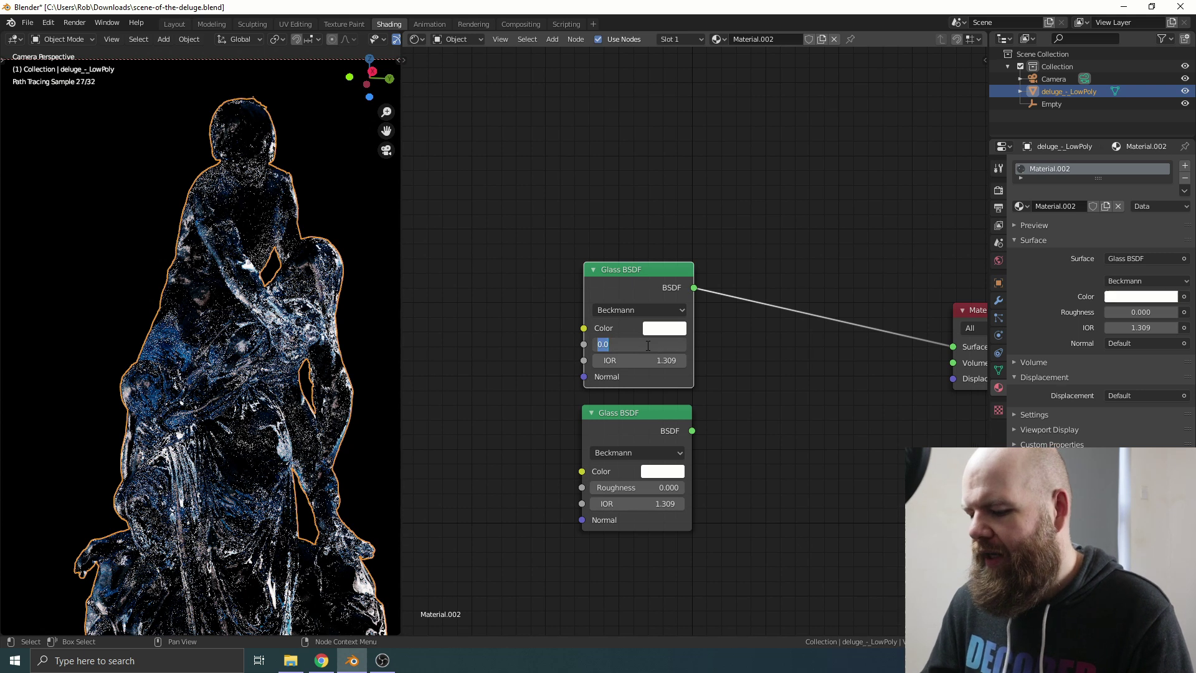
{"action": "type", "text": "0.2"}
{"action": "key", "text": "Return"}
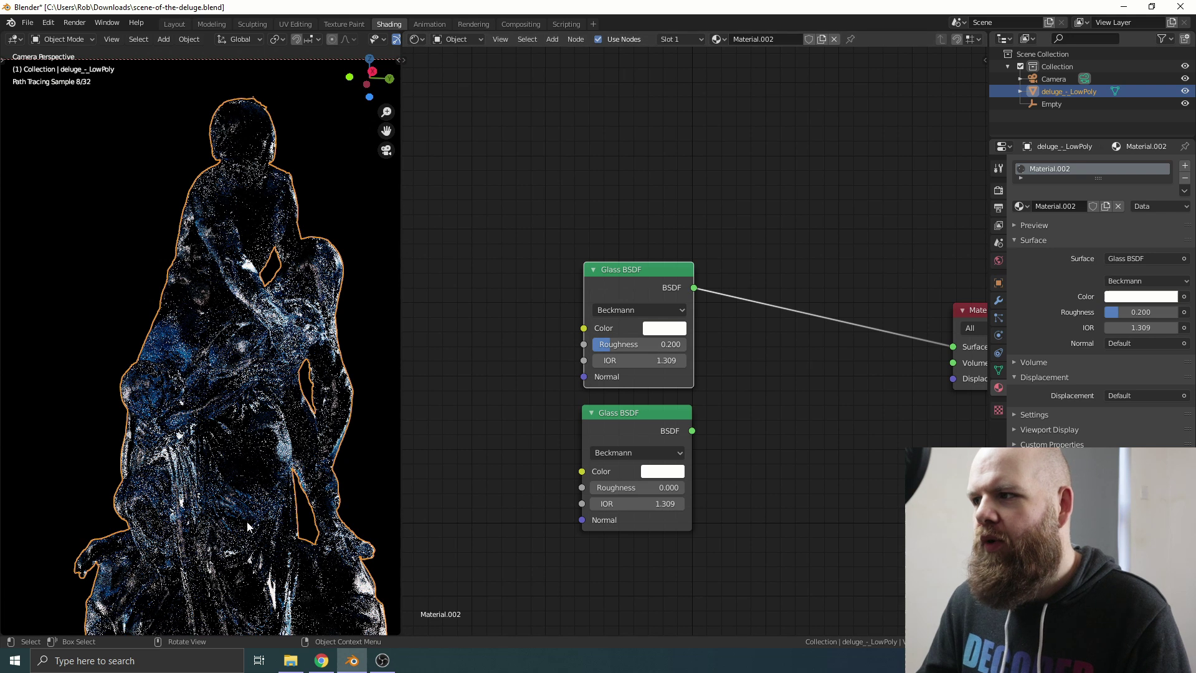
Step: Tint the upper Glass BSDF's color pale blue, with hue about 0.605 and saturation 0.07
{"action": "left_click", "coordinate": [664, 328]}
{"action": "double_click", "coordinate": [668, 306]}
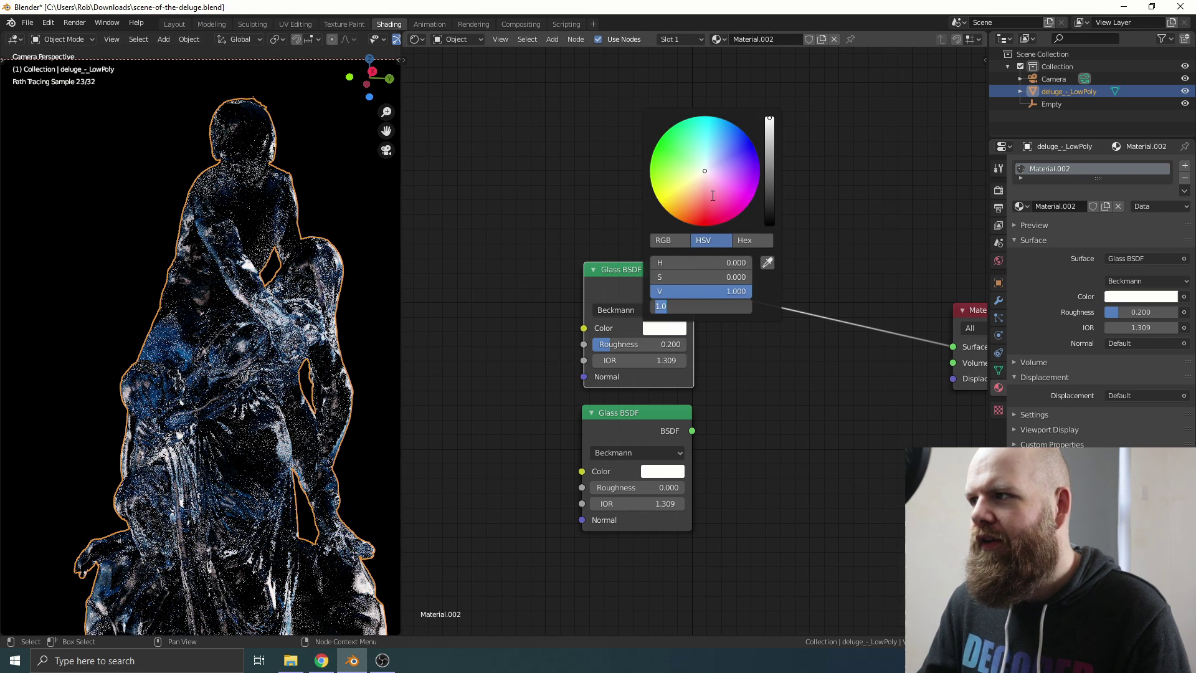
{"action": "left_click", "coordinate": [705, 171]}
{"action": "left_click", "coordinate": [706, 168]}
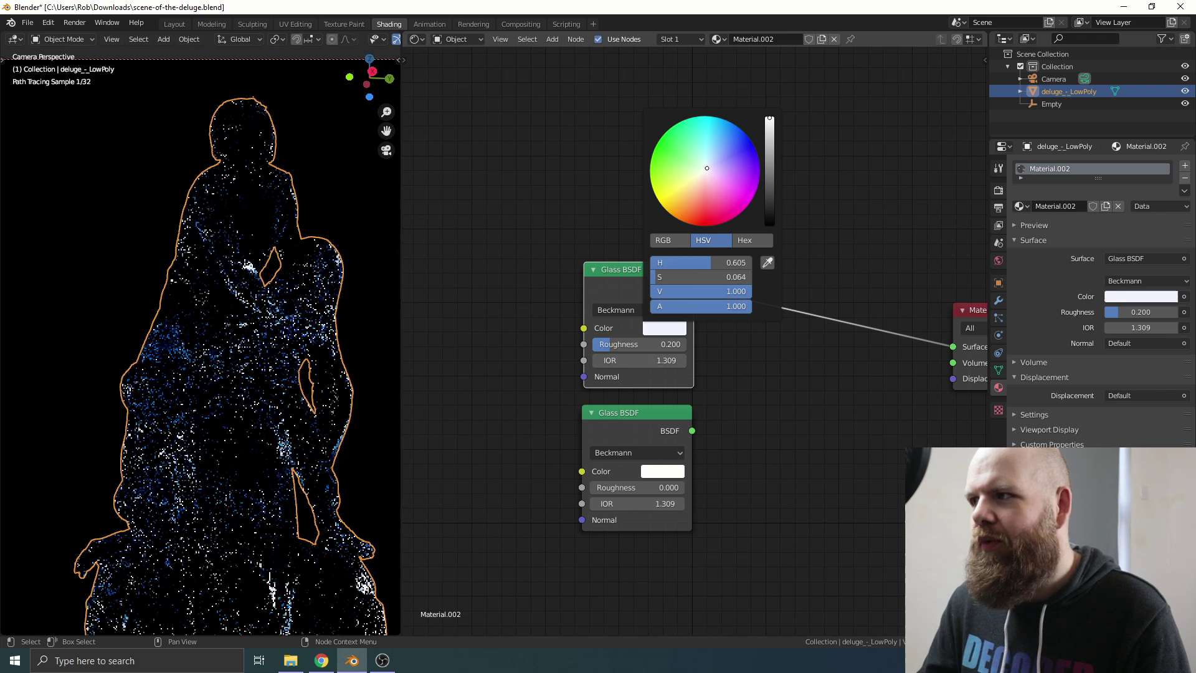
{"action": "double_click", "coordinate": [695, 276]}
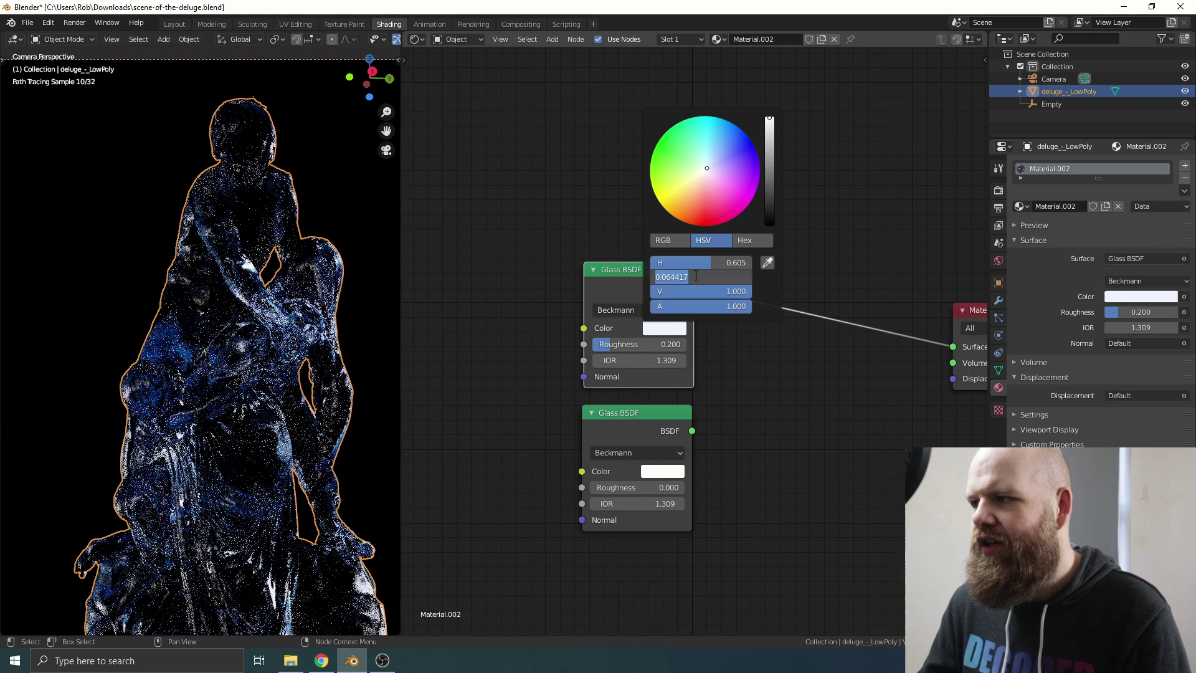
{"action": "type", "text": ".07"}
{"action": "key", "text": "Return"}
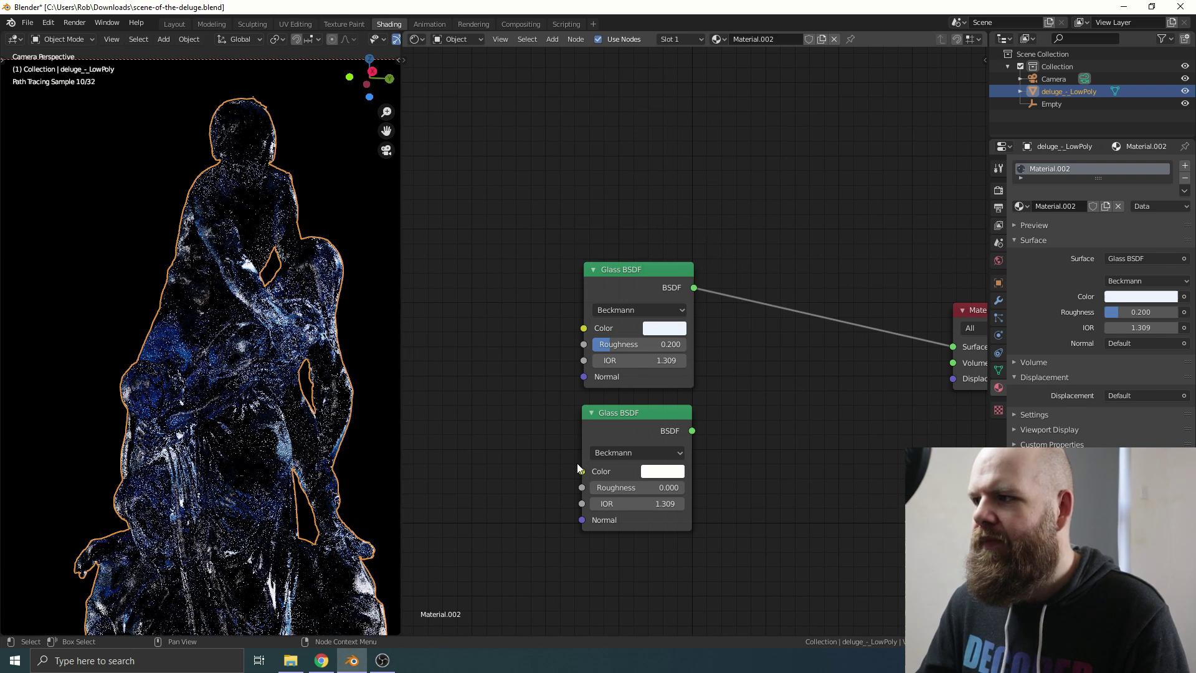
Step: Set the lower Glass BSDF's roughness to 0.8 and connect it to the Material Output's Surface instead
{"action": "left_click", "coordinate": [640, 488]}
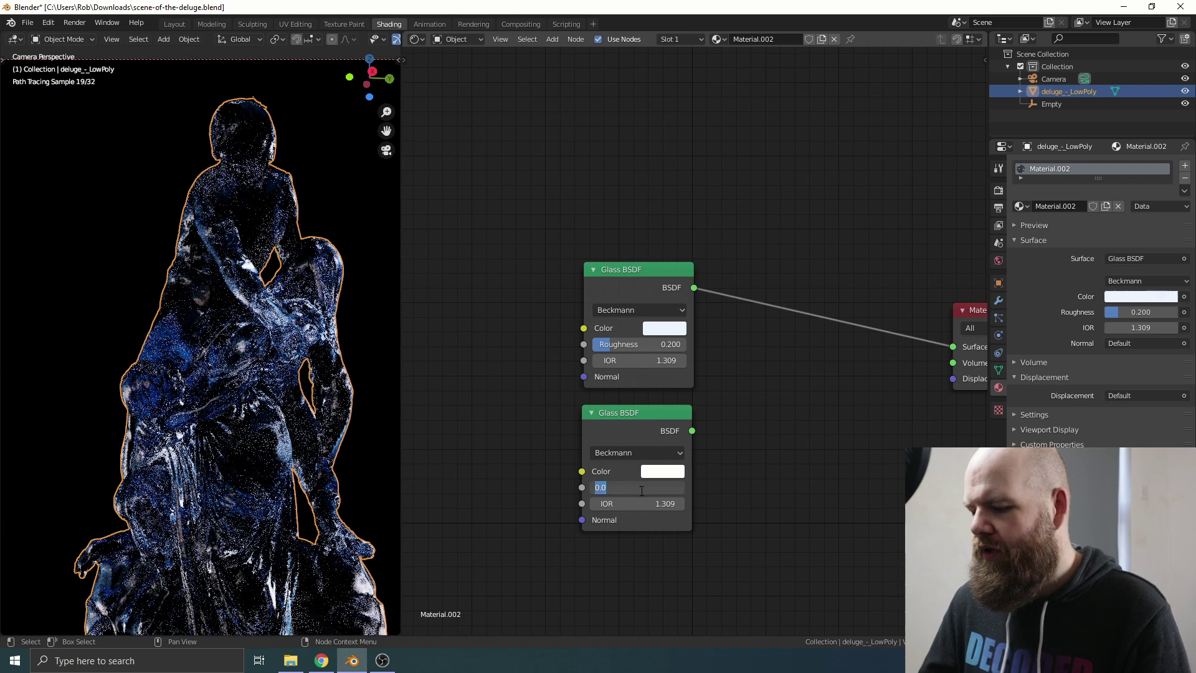
{"action": "type", "text": ".8"}
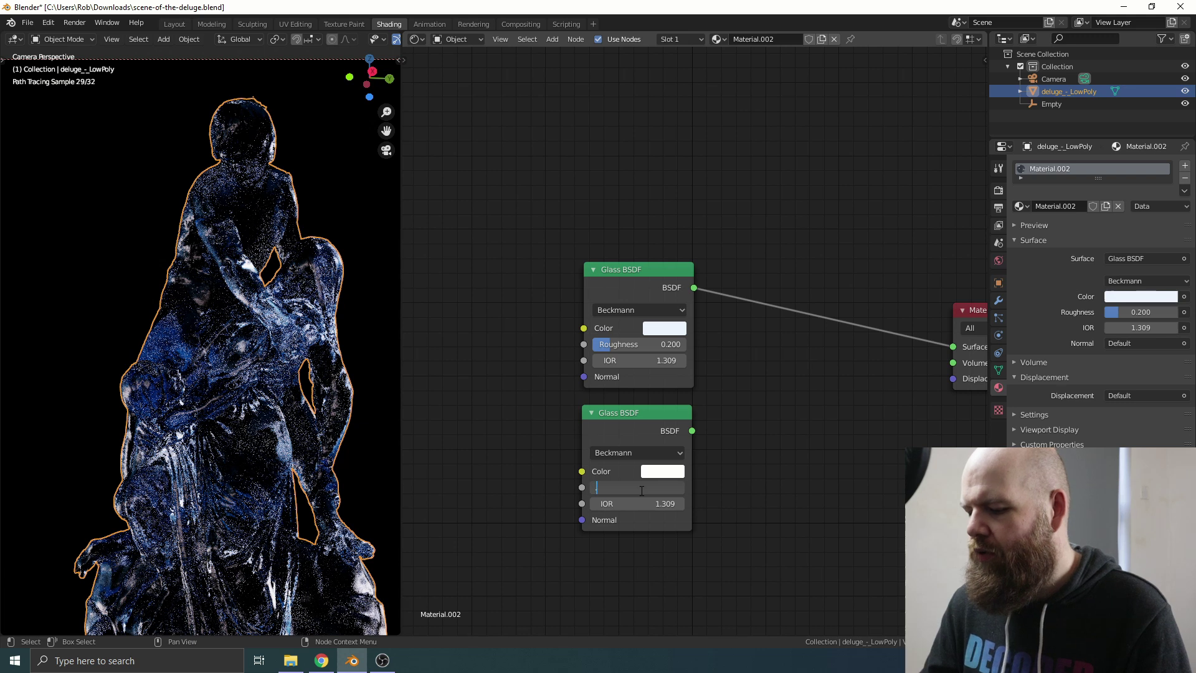
{"action": "key", "text": "Return"}
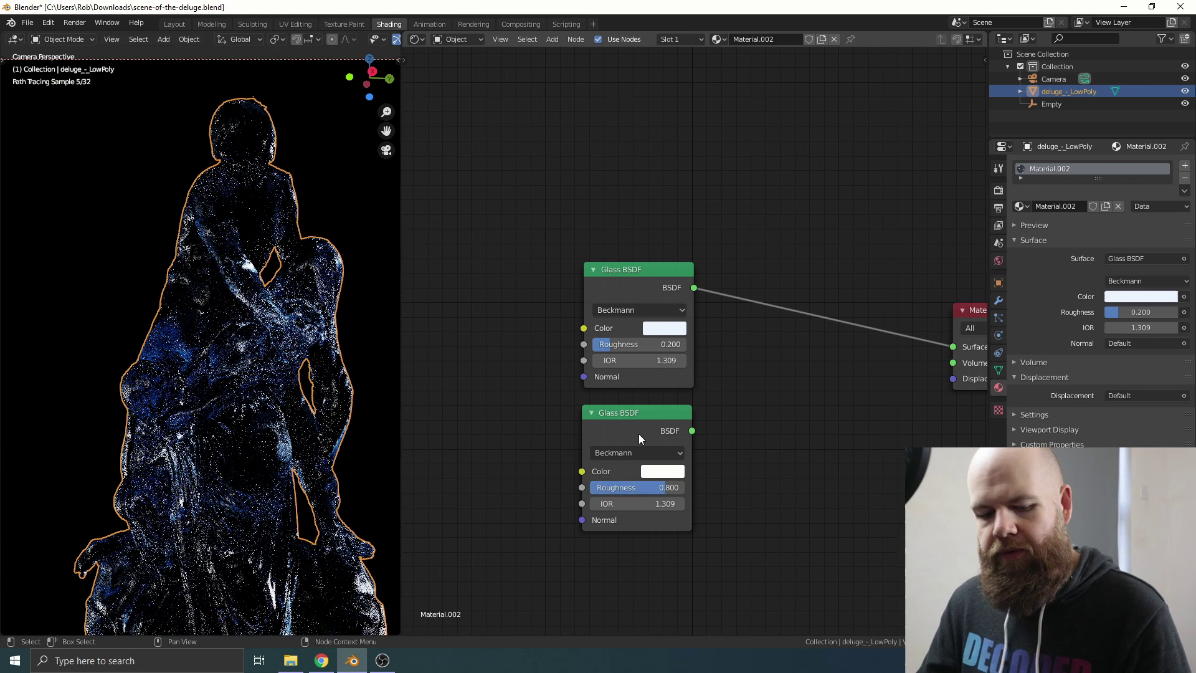
{"action": "left_click", "coordinate": [645, 428], "text": "ctrl+shift"}
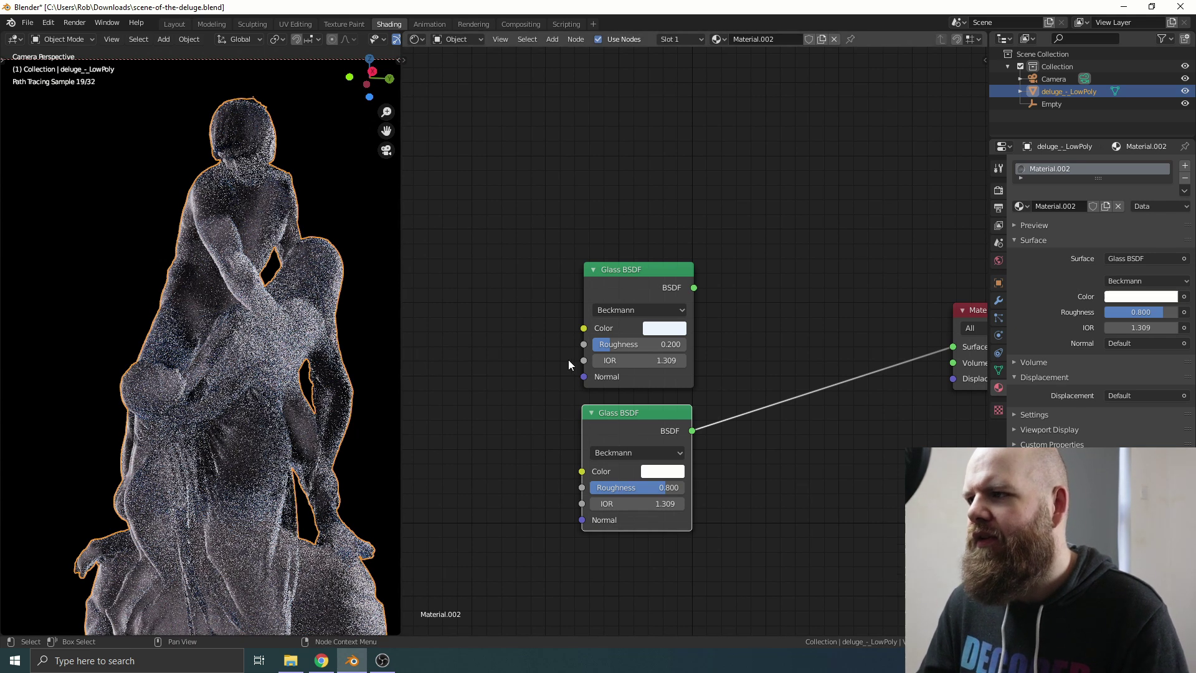
{"action": "middle_click_drag", "start_coordinate": [568, 360], "coordinate": [536, 385]}
{"action": "scroll", "coordinate": [719, 318], "scroll_direction": "down", "scroll_amount": 2}
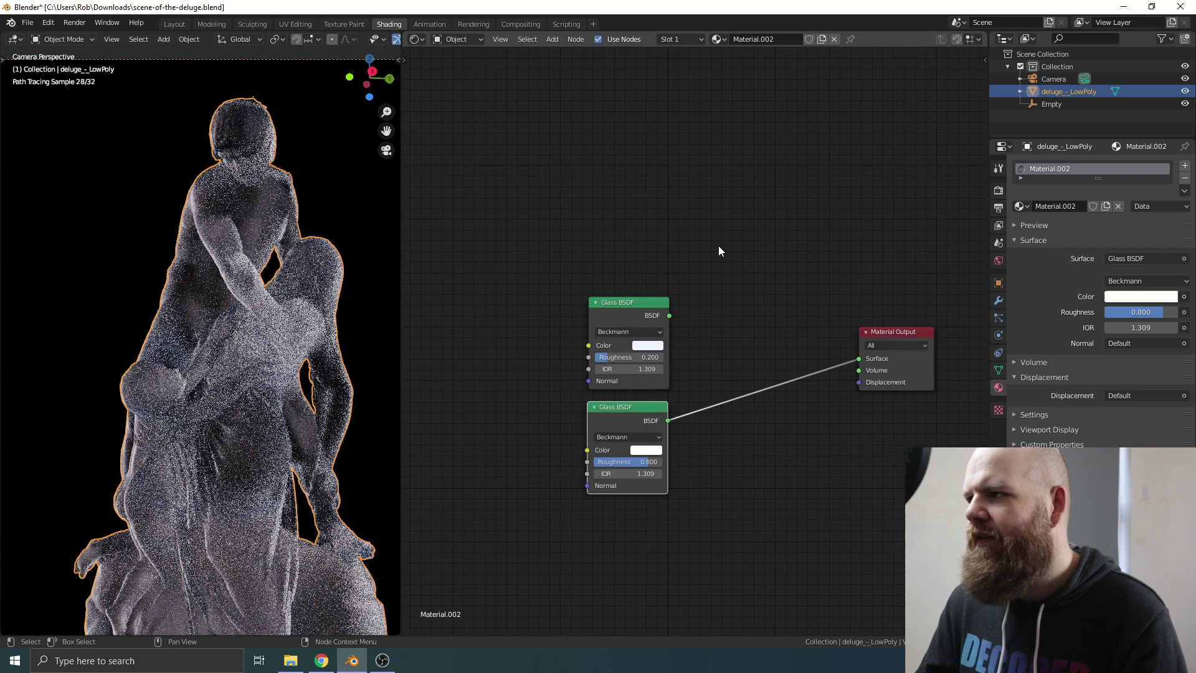
Step: Add a Mix Shader node and connect the upper and lower Glass BSDFs to its first and second Shader inputs
{"action": "key", "text": "shift+a"}
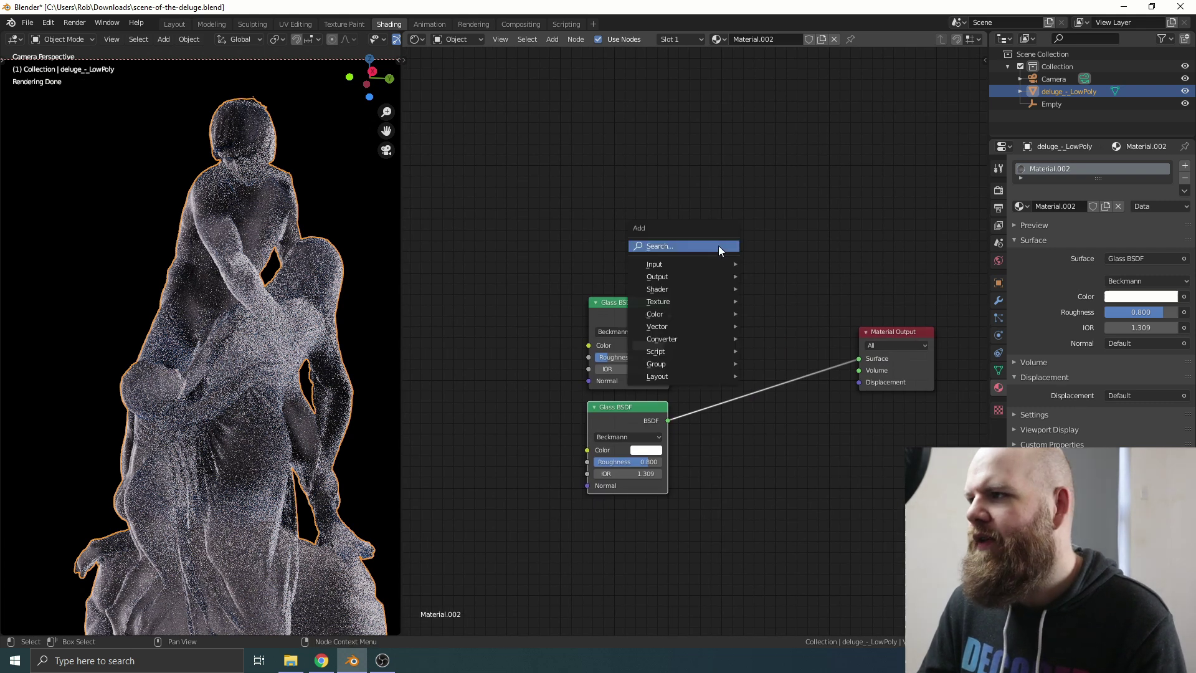
{"action": "left_click", "coordinate": [719, 245]}
{"action": "type", "text": "mix"}
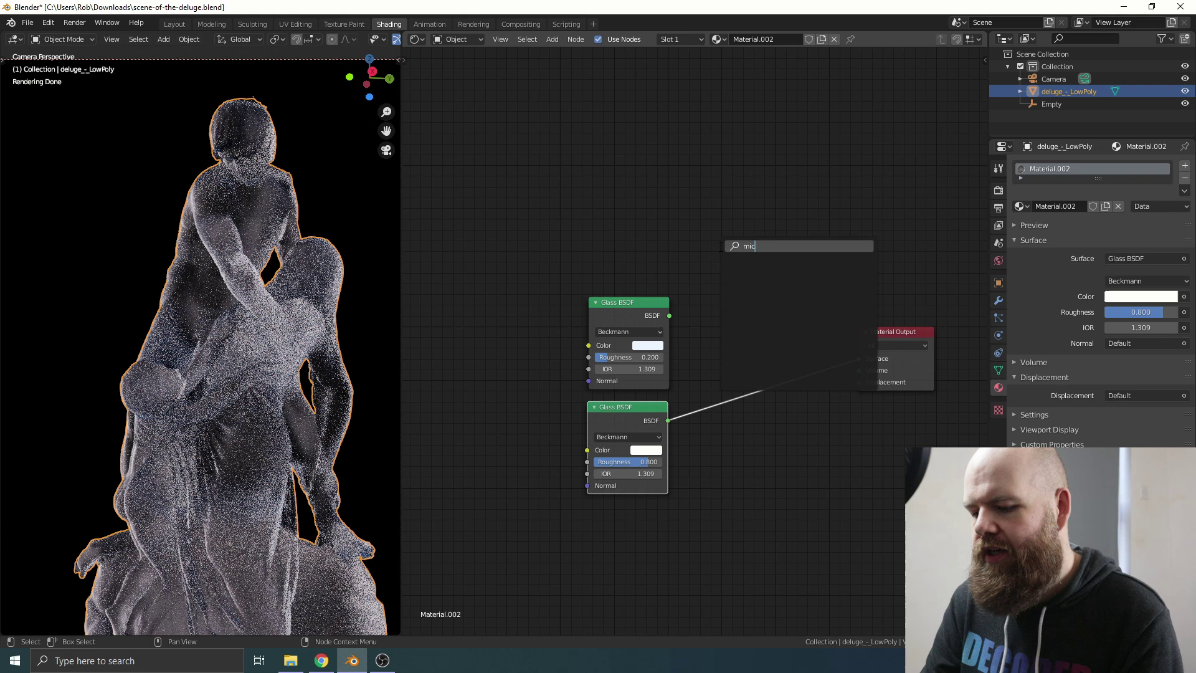
{"action": "key", "text": "Return"}
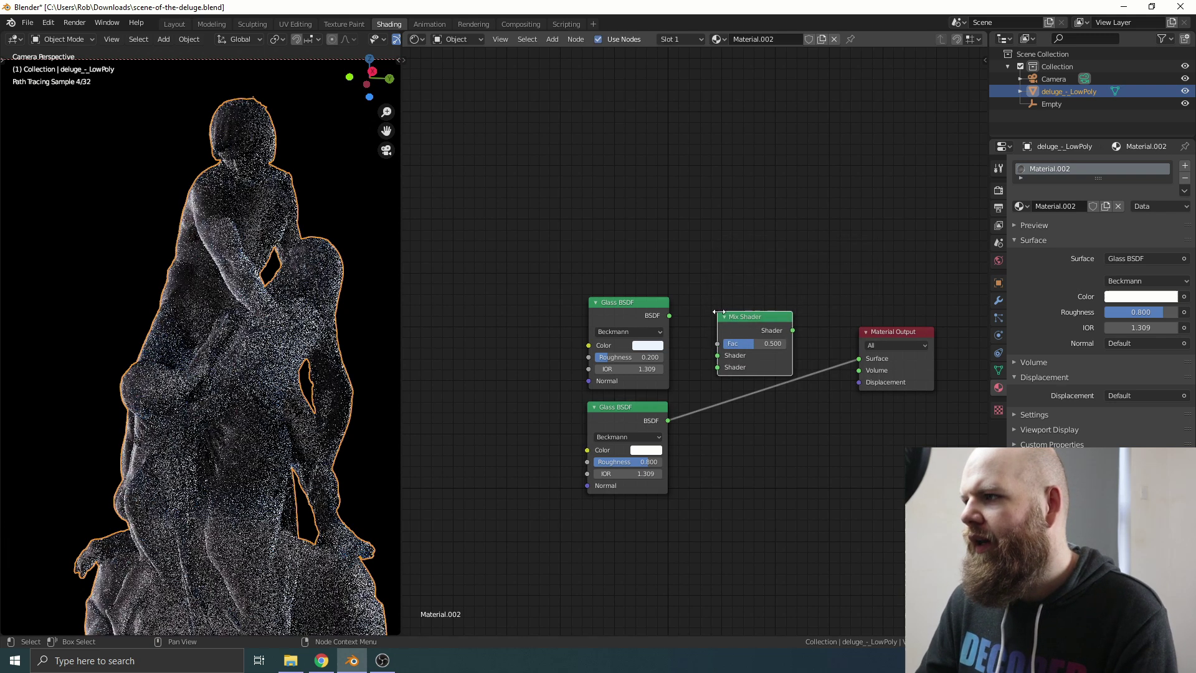
{"action": "left_click", "coordinate": [718, 312]}
{"action": "left_click_drag", "start_coordinate": [647, 310], "coordinate": [717, 355]}
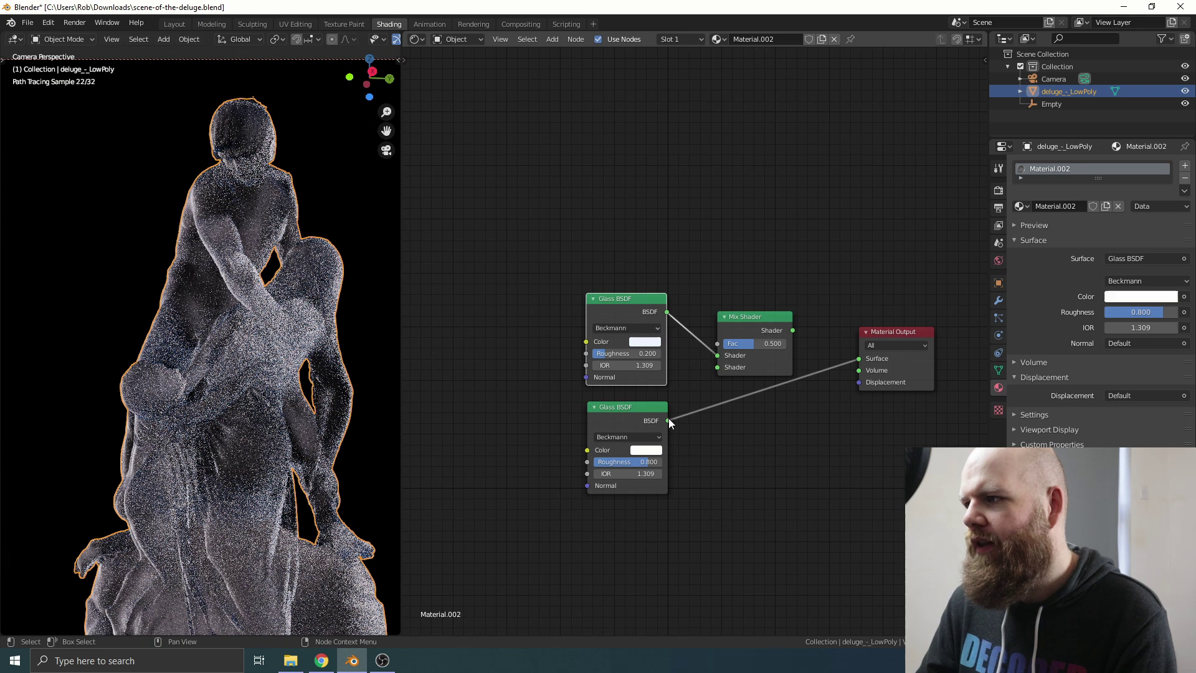
{"action": "left_click_drag", "start_coordinate": [668, 421], "coordinate": [718, 367]}
Step: Add a Layer Weight node above the two Glass BSDFs and preview its Fresnel output on the statue
{"action": "key", "text": "shift+a"}
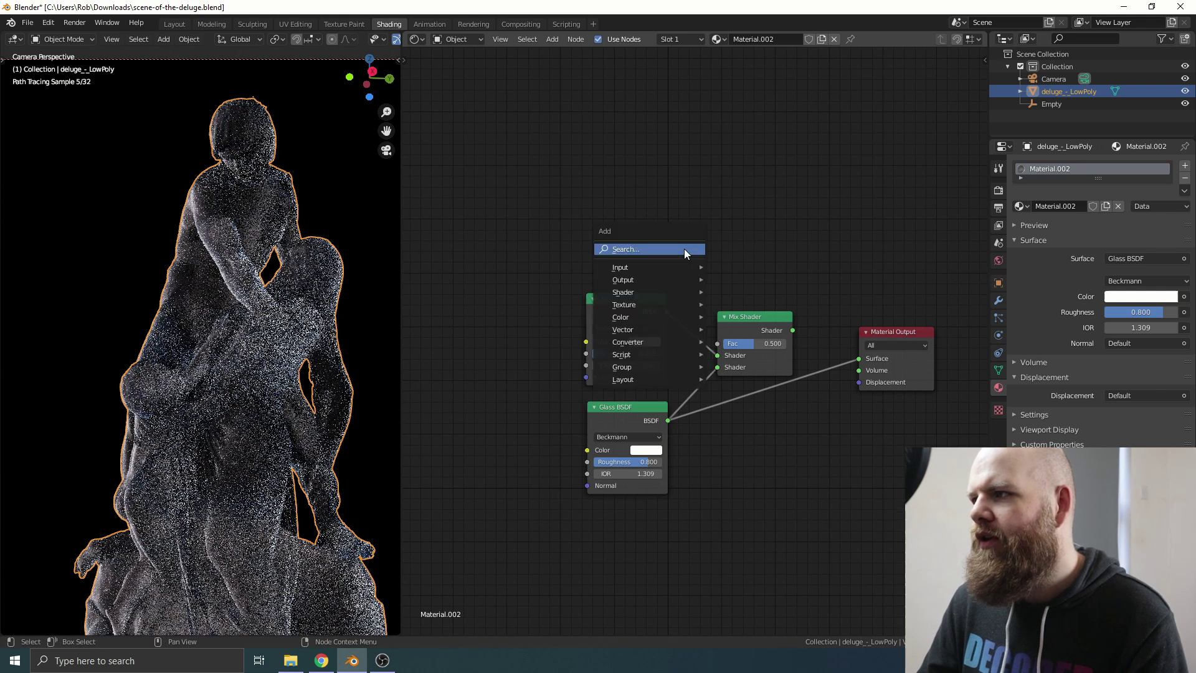
{"action": "left_click", "coordinate": [684, 249]}
{"action": "type", "text": "layer"}
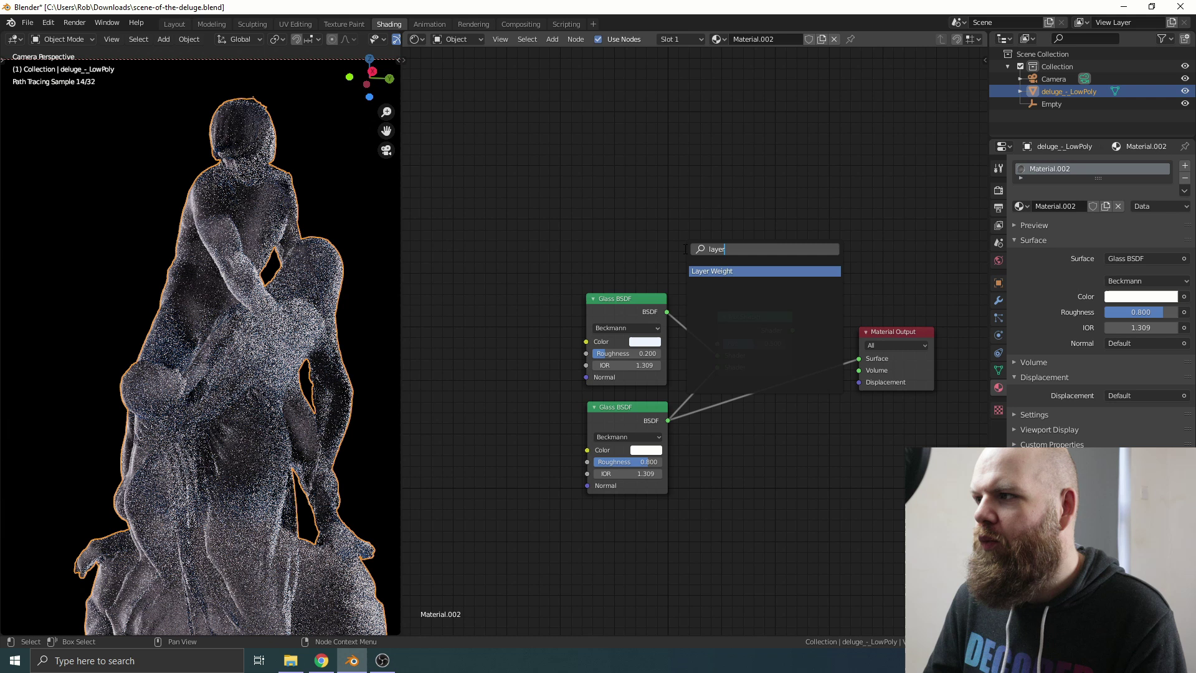
{"action": "key", "text": "Return"}
{"action": "left_click", "coordinate": [587, 227]}
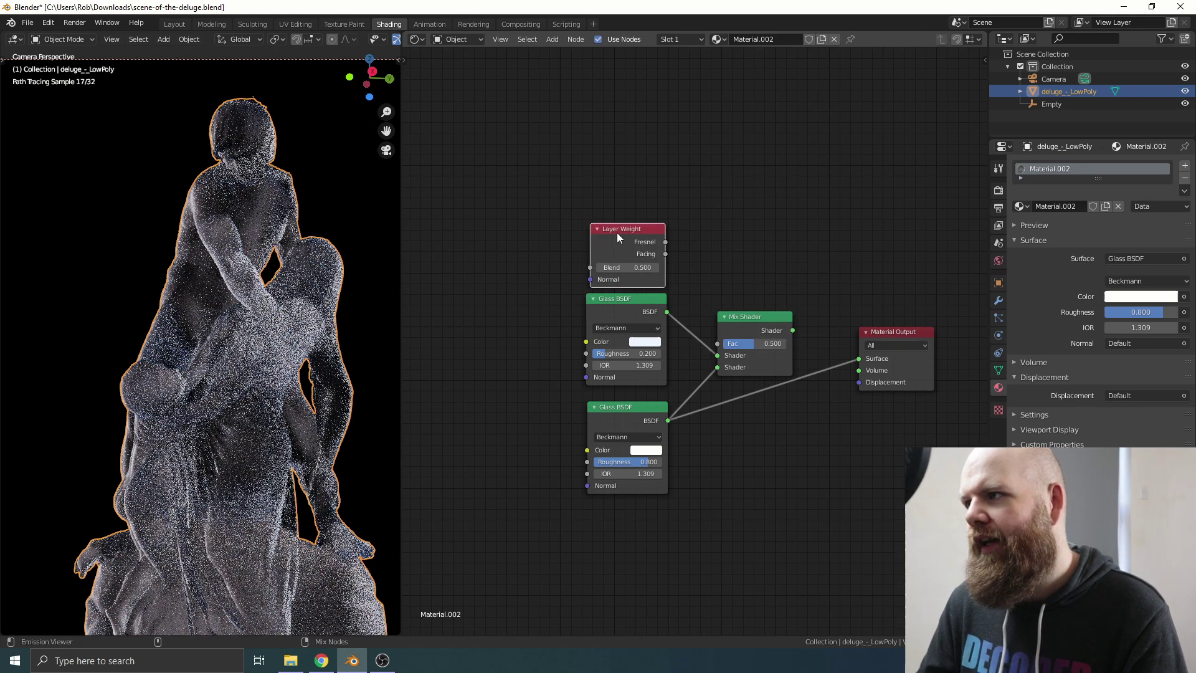
{"action": "left_click", "coordinate": [615, 233], "text": "ctrl+shift"}
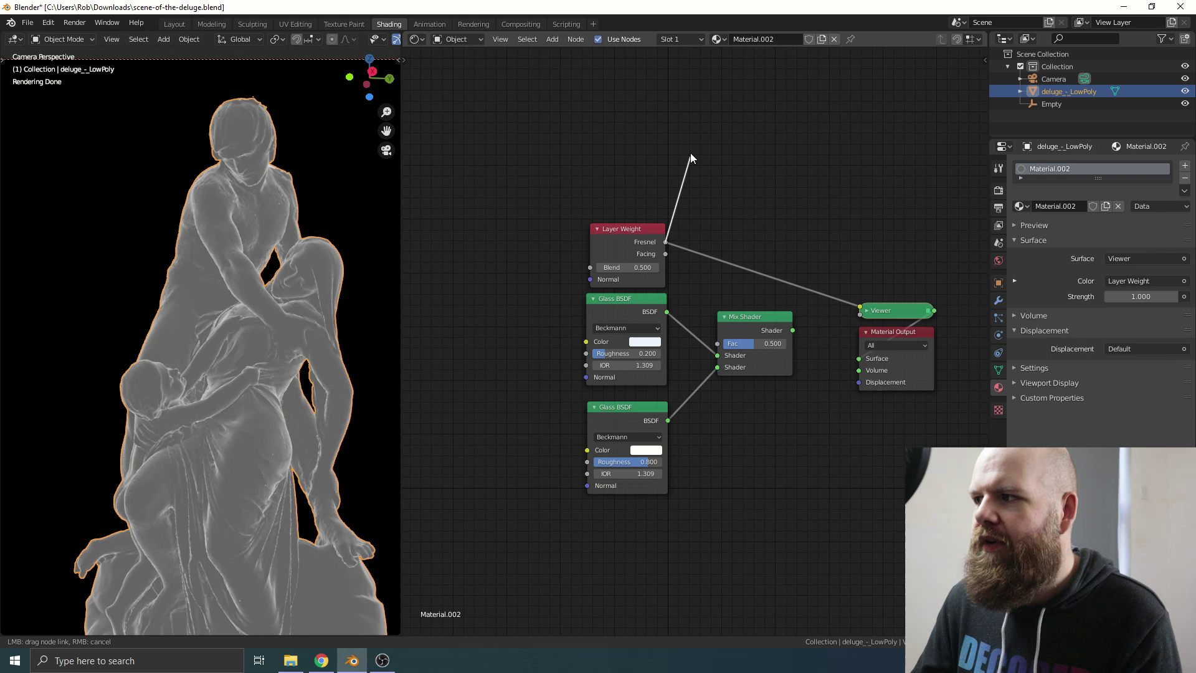
Step: Drive the Mix Shader's Fac with the Layer Weight's Fresnel output and connect the mix to the Material Output's Surface
{"action": "left_click_drag", "start_coordinate": [716, 350], "coordinate": [718, 346]}
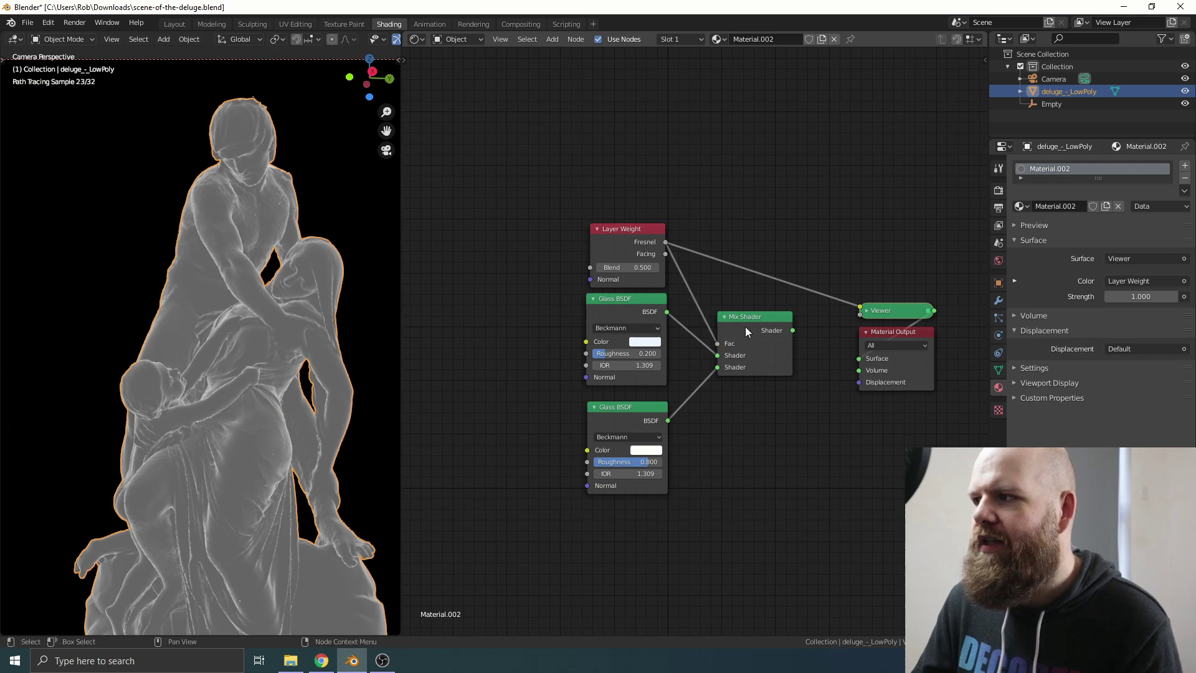
{"action": "left_click", "coordinate": [745, 327], "text": "ctrl+shift"}
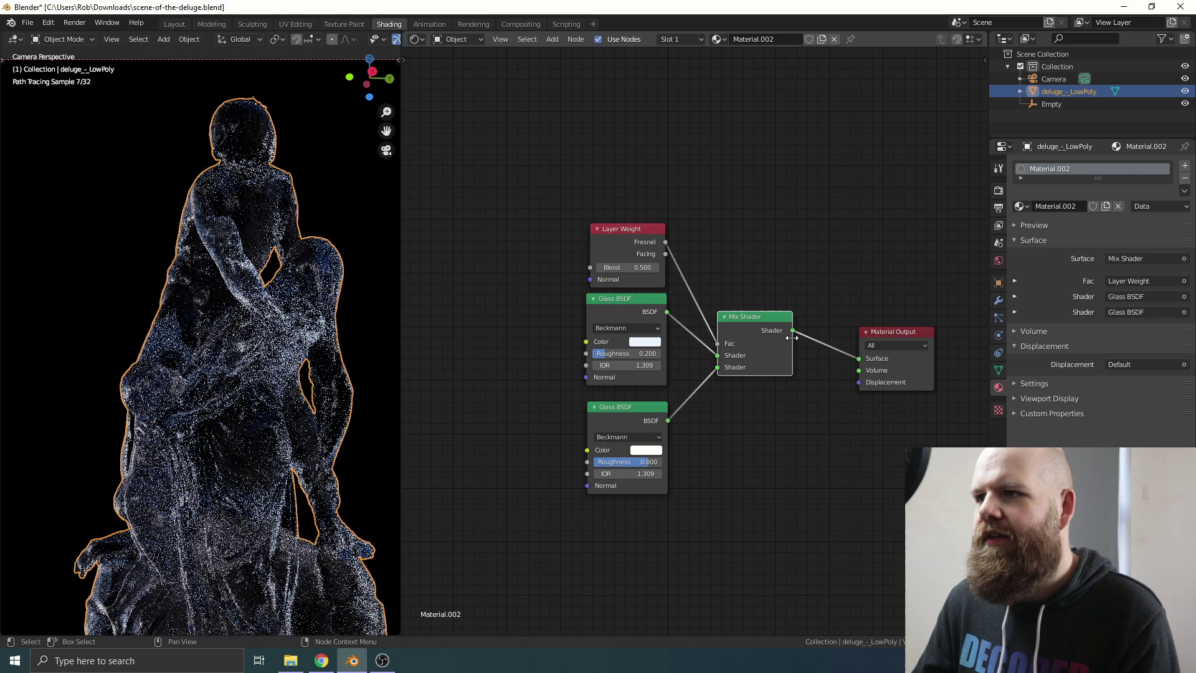
{"action": "key", "text": "KP_0"}
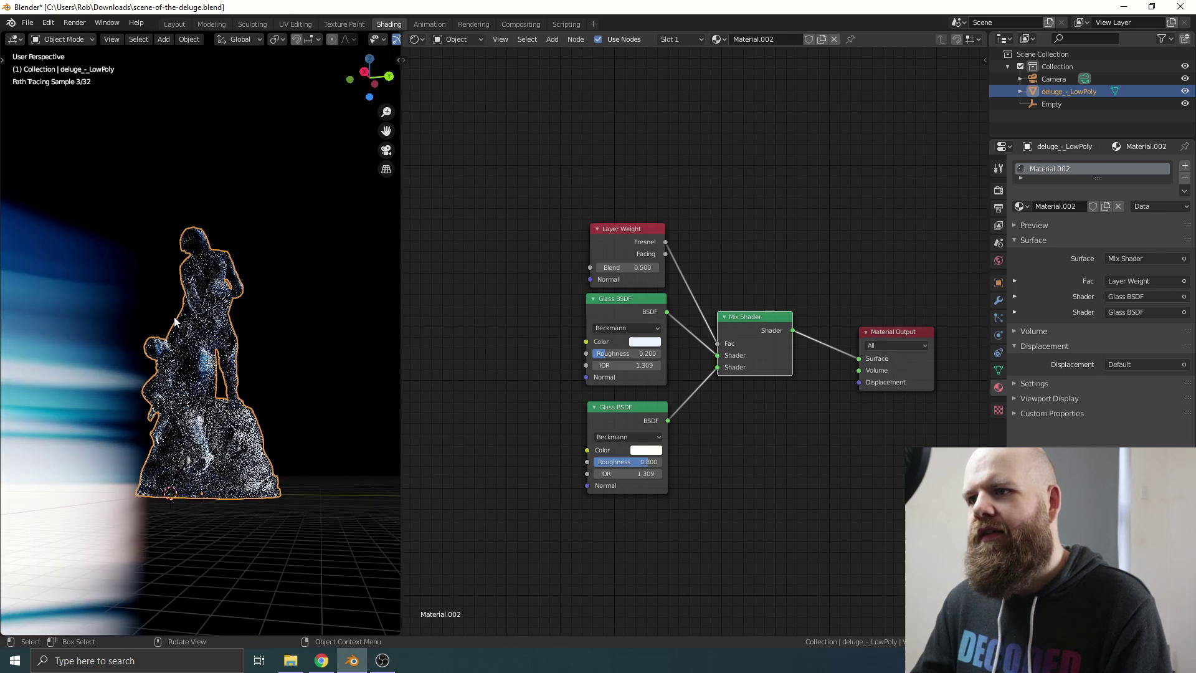
{"action": "scroll", "coordinate": [174, 321], "scroll_direction": "up", "scroll_amount": 6}
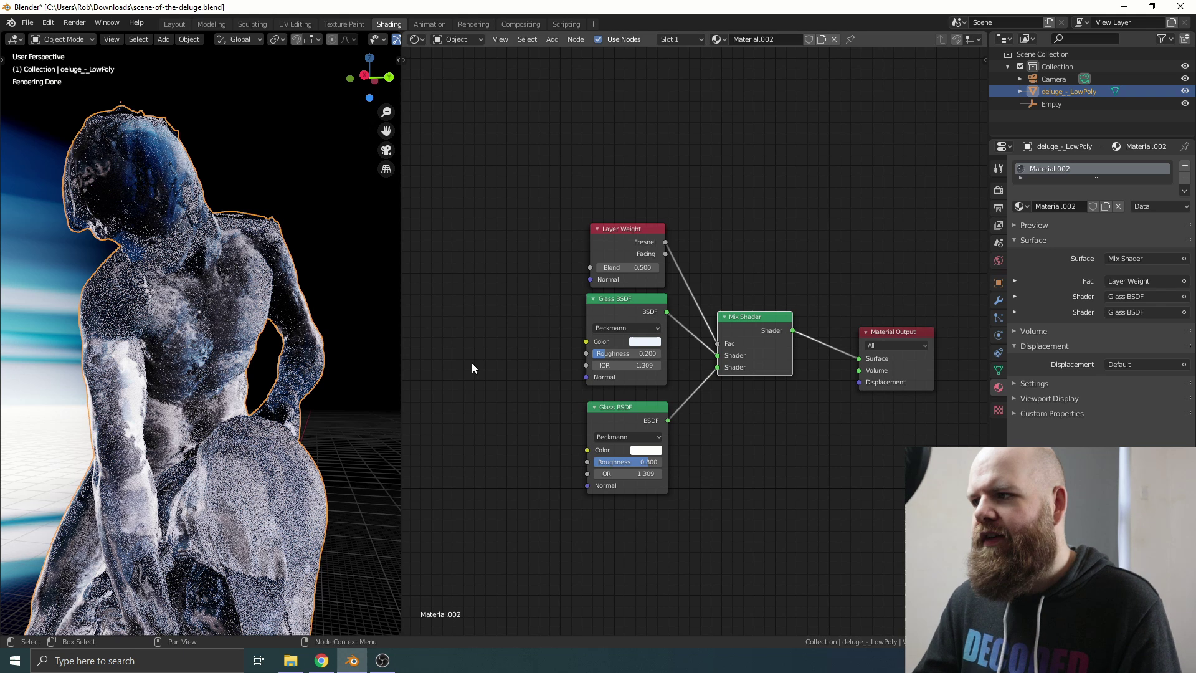
Step: Add a Noise Texture node in the free space before the Glass BSDF nodes
{"action": "middle_click_drag", "start_coordinate": [570, 390], "coordinate": [678, 413]}
{"action": "scroll", "coordinate": [678, 414], "scroll_direction": "down", "scroll_amount": 1}
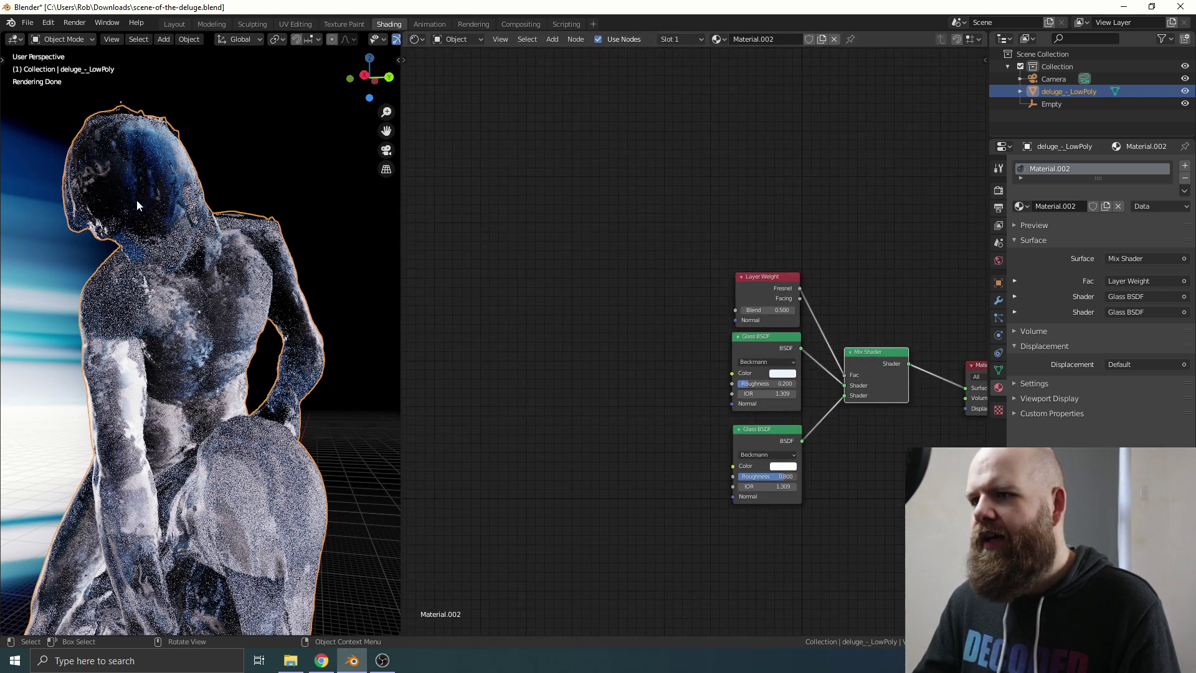
{"action": "middle_click_drag", "start_coordinate": [136, 200], "coordinate": [217, 473]}
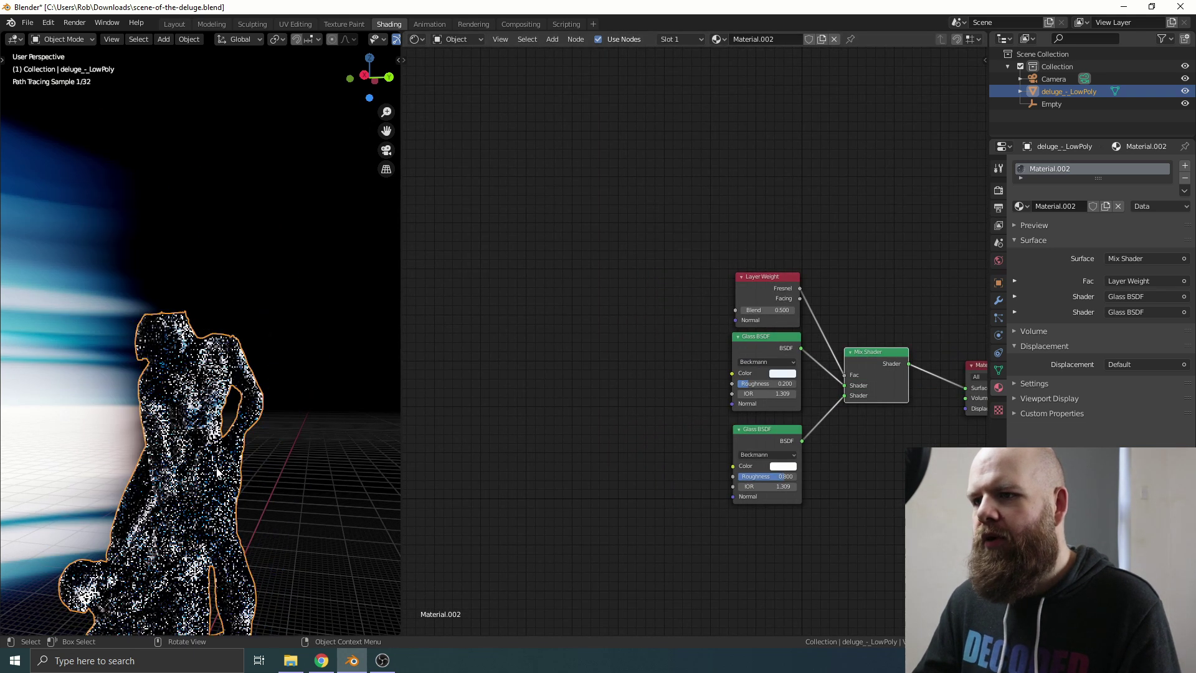
{"action": "key", "text": "shift+a"}
{"action": "left_click", "coordinate": [603, 368]}
{"action": "type", "text": "no"}
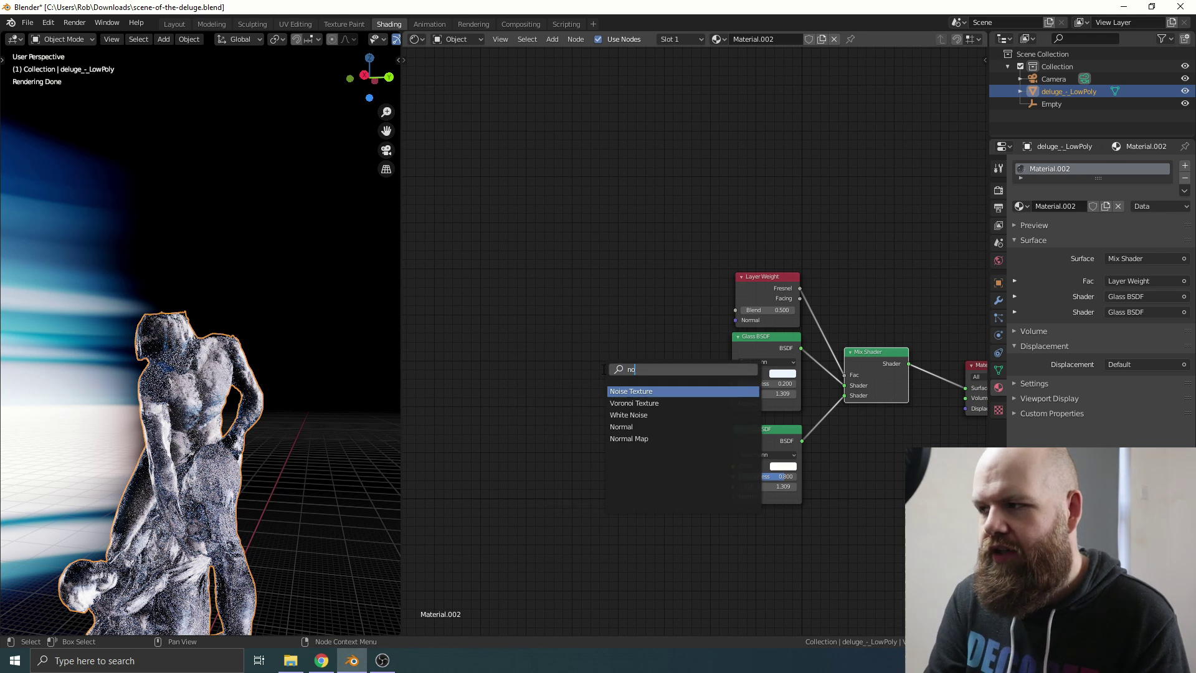
{"action": "type", "text": "ise"}
{"action": "key", "text": "Return"}
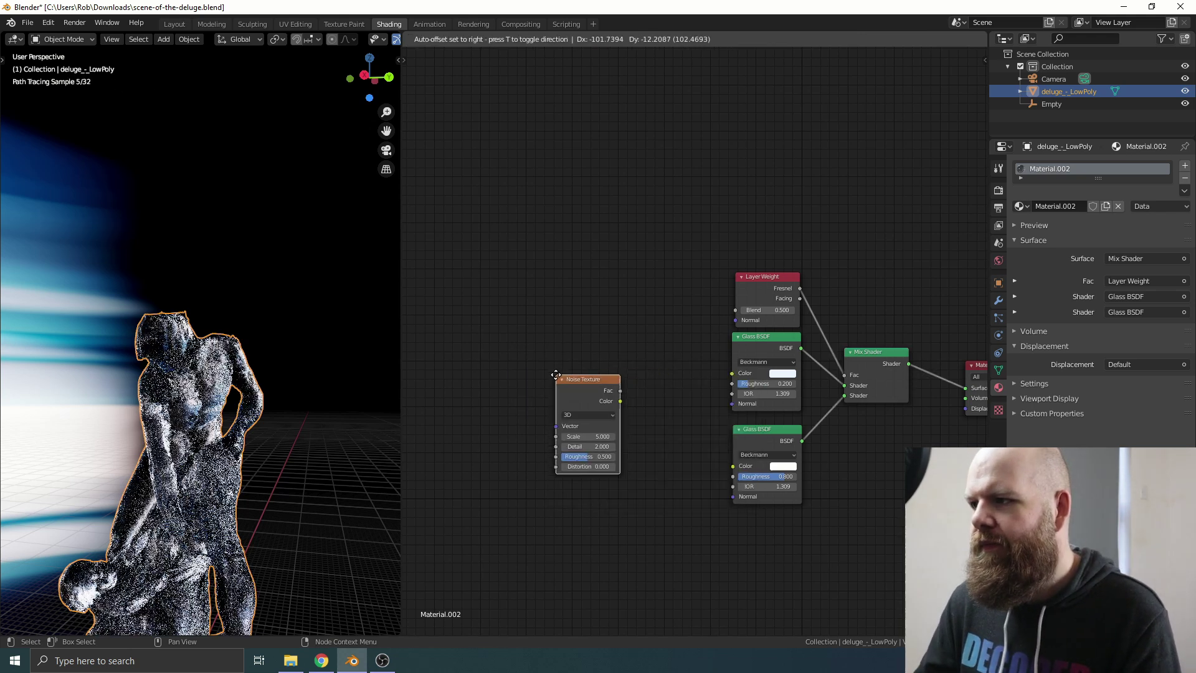
{"action": "left_click", "coordinate": [559, 377]}
{"action": "left_click_drag", "start_coordinate": [579, 386], "coordinate": [582, 385]}
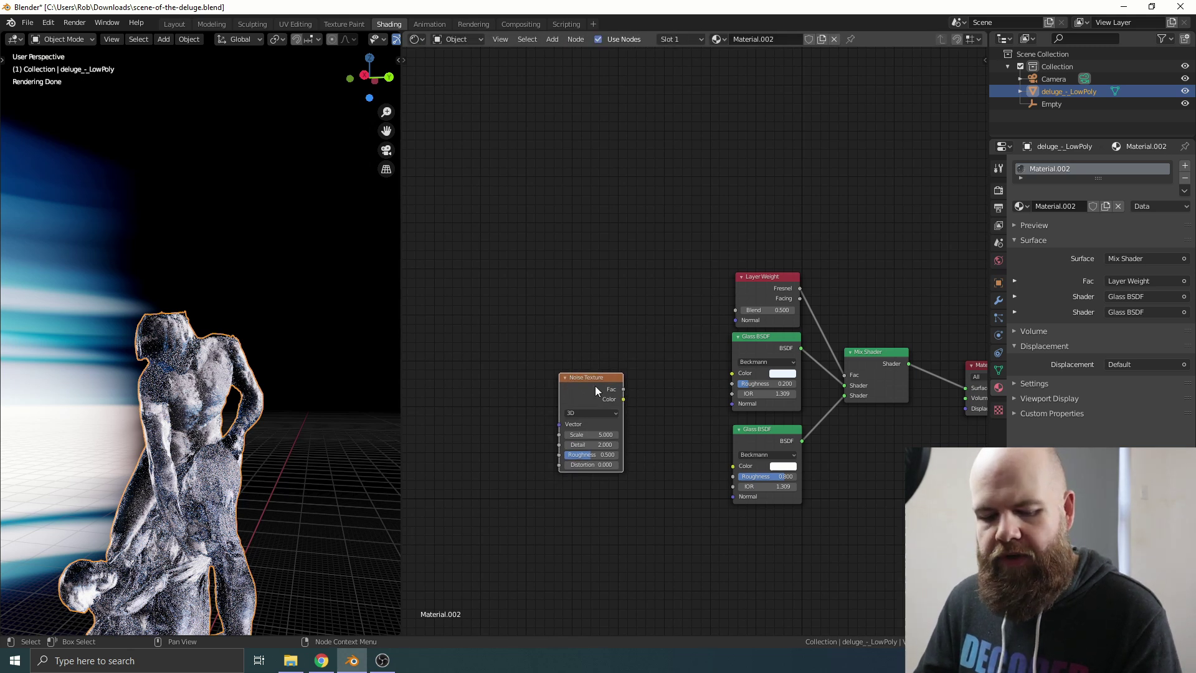
Step: Add Mapping and Texture Coordinate nodes to the Noise Texture and feed the Mapping vector from the Object coordinates
{"action": "key", "text": "ctrl+t"}
{"action": "key", "text": "KP_Decimal"}
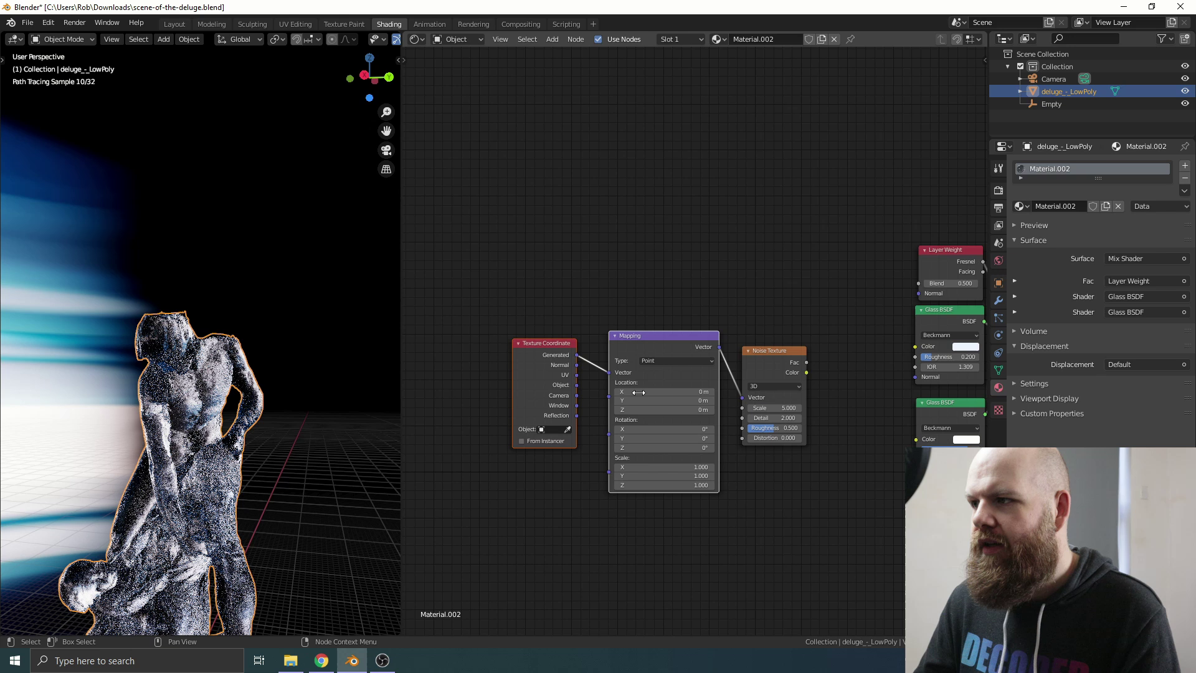
{"action": "scroll", "coordinate": [594, 375], "scroll_direction": "up", "scroll_amount": 1}
{"action": "left_click_drag", "start_coordinate": [544, 342], "coordinate": [531, 362]}
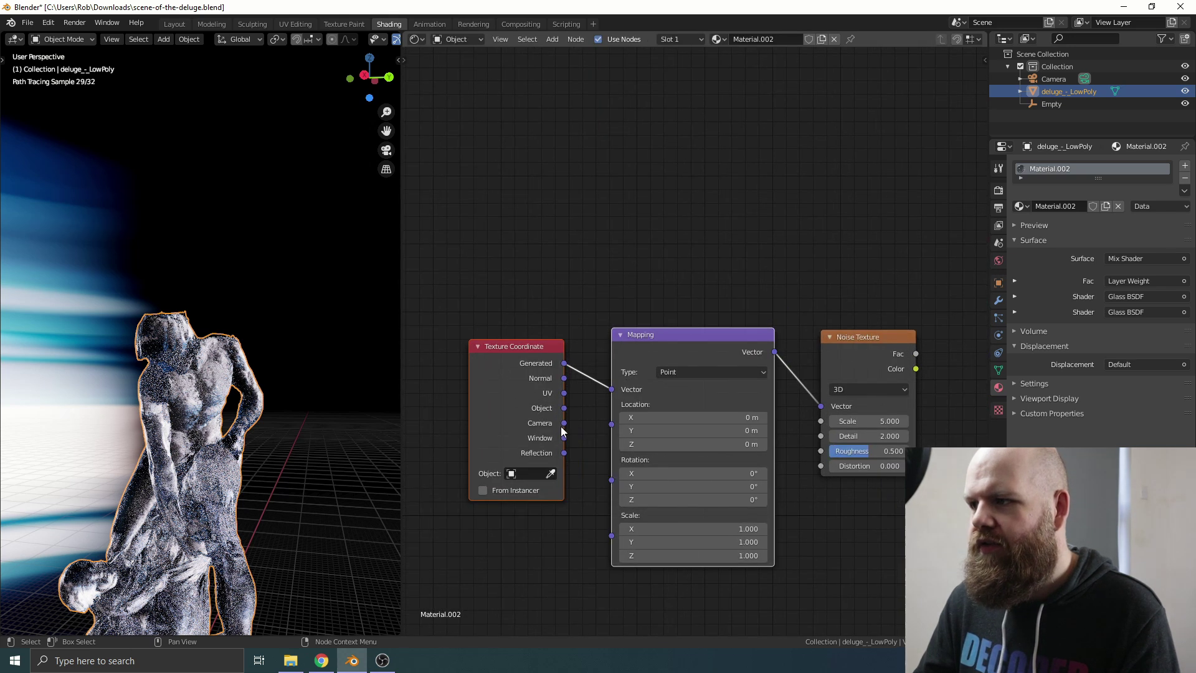
{"action": "left_click_drag", "start_coordinate": [564, 408], "coordinate": [617, 384]}
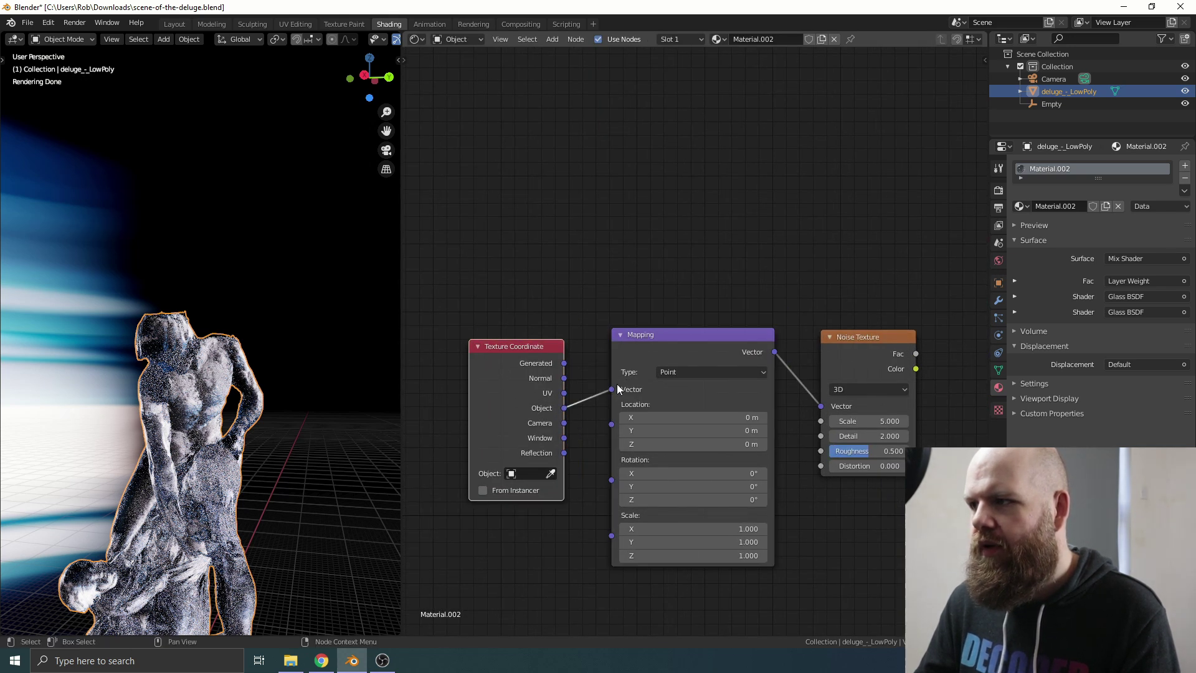
Step: Add a Bump node between the Noise Texture and the Glass BSDFs and place a duplicate of it below
{"action": "scroll", "coordinate": [617, 396], "scroll_direction": "right", "scroll_amount": 5, "text": "ctrl"}
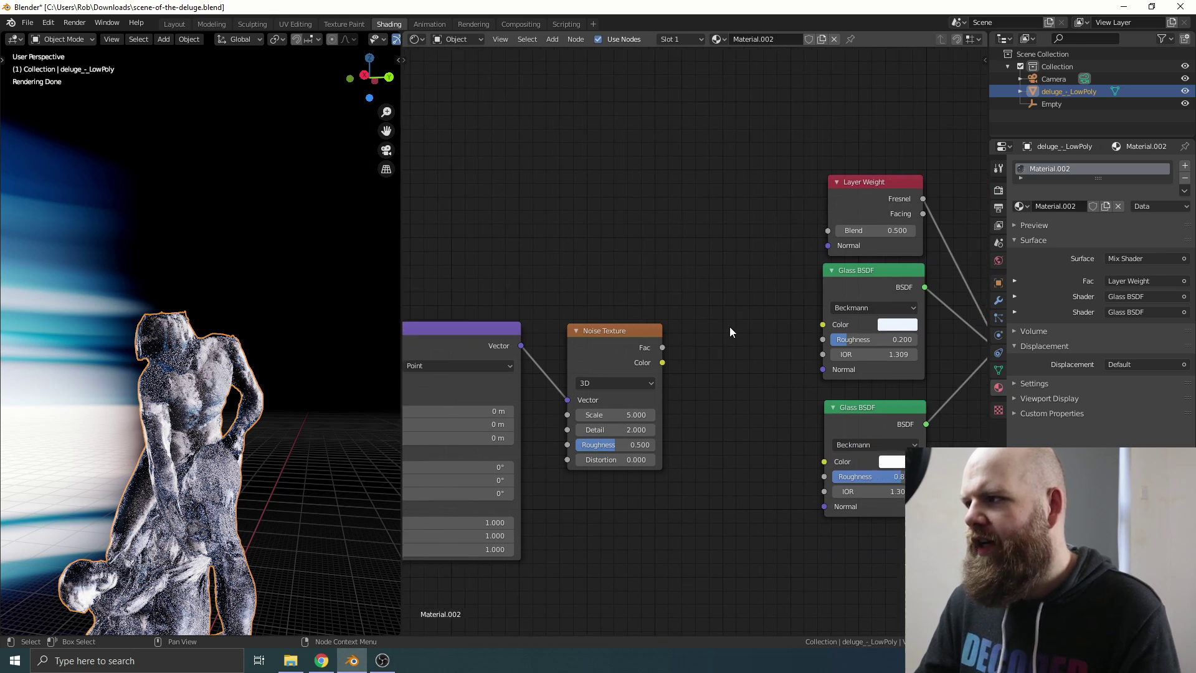
{"action": "key", "text": "shift+a"}
{"action": "type", "text": "bum"}
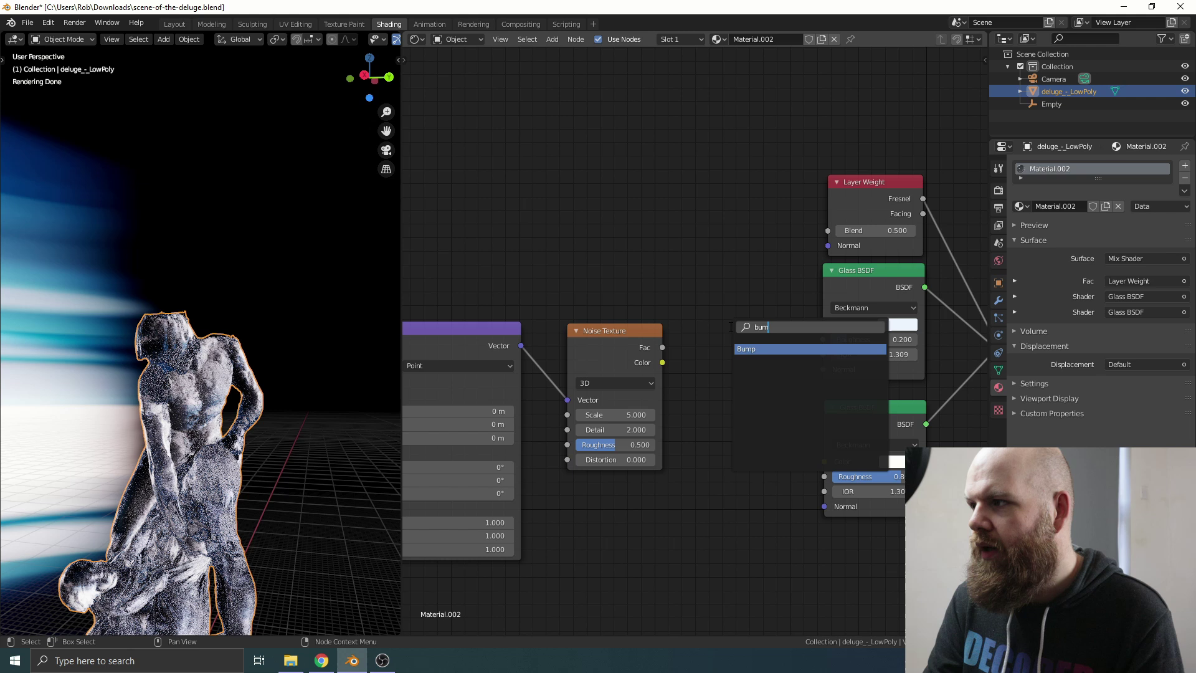
{"action": "left_click", "coordinate": [746, 360]}
{"action": "left_click", "coordinate": [682, 259]}
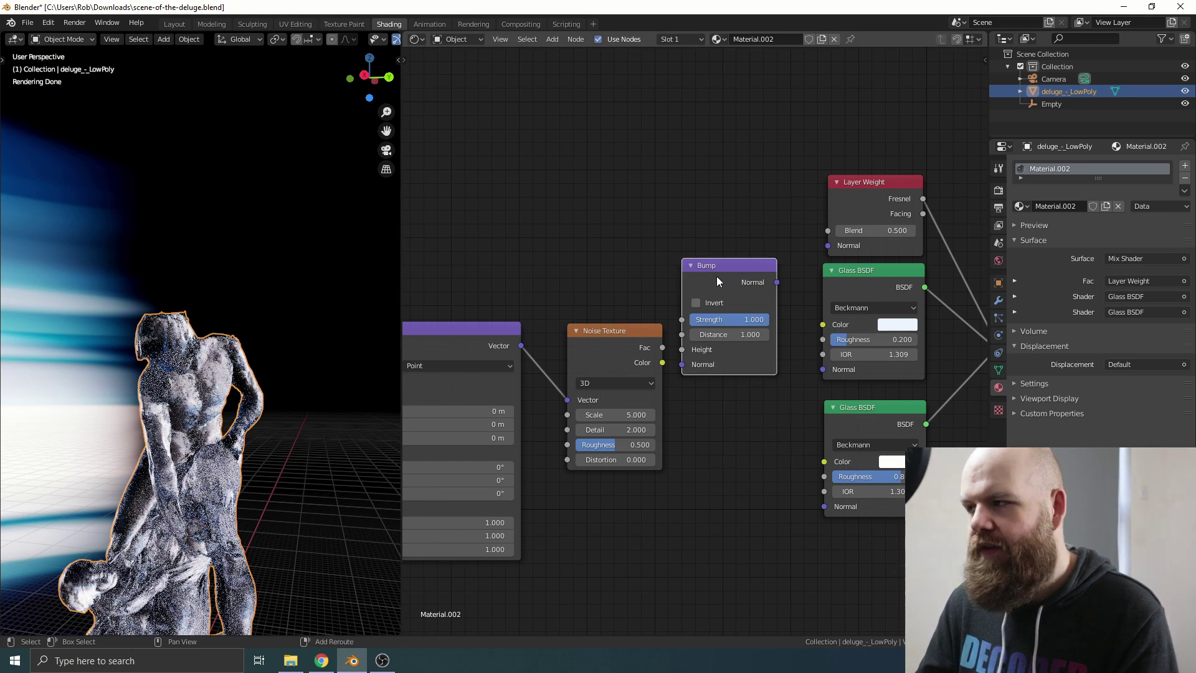
{"action": "key", "text": "g"}
{"action": "left_click", "coordinate": [705, 405]}
Step: Connect each Bump's Normal to its neighbouring Glass BSDF and feed both Bump Height inputs from the Noise Texture's Fac
{"action": "middle_click_drag", "start_coordinate": [703, 365], "coordinate": [679, 383]}
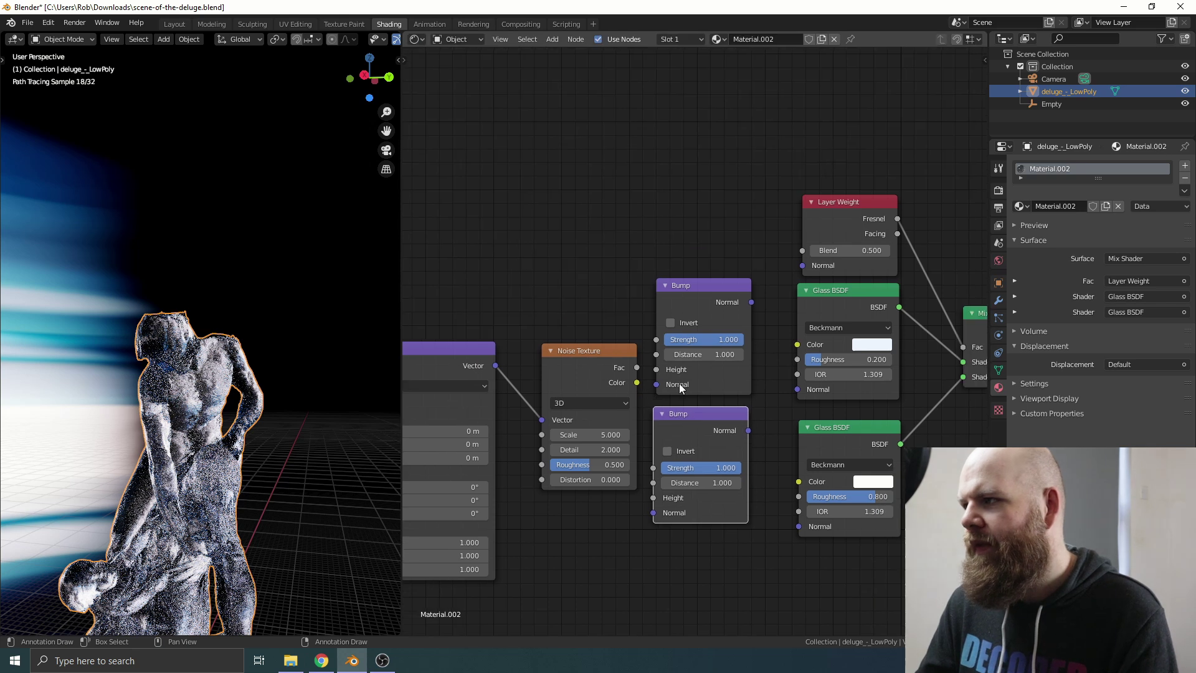
{"action": "left_click_drag", "start_coordinate": [752, 303], "coordinate": [791, 394]}
{"action": "left_click_drag", "start_coordinate": [748, 430], "coordinate": [805, 523]}
{"action": "middle_click_drag", "start_coordinate": [794, 496], "coordinate": [781, 507]}
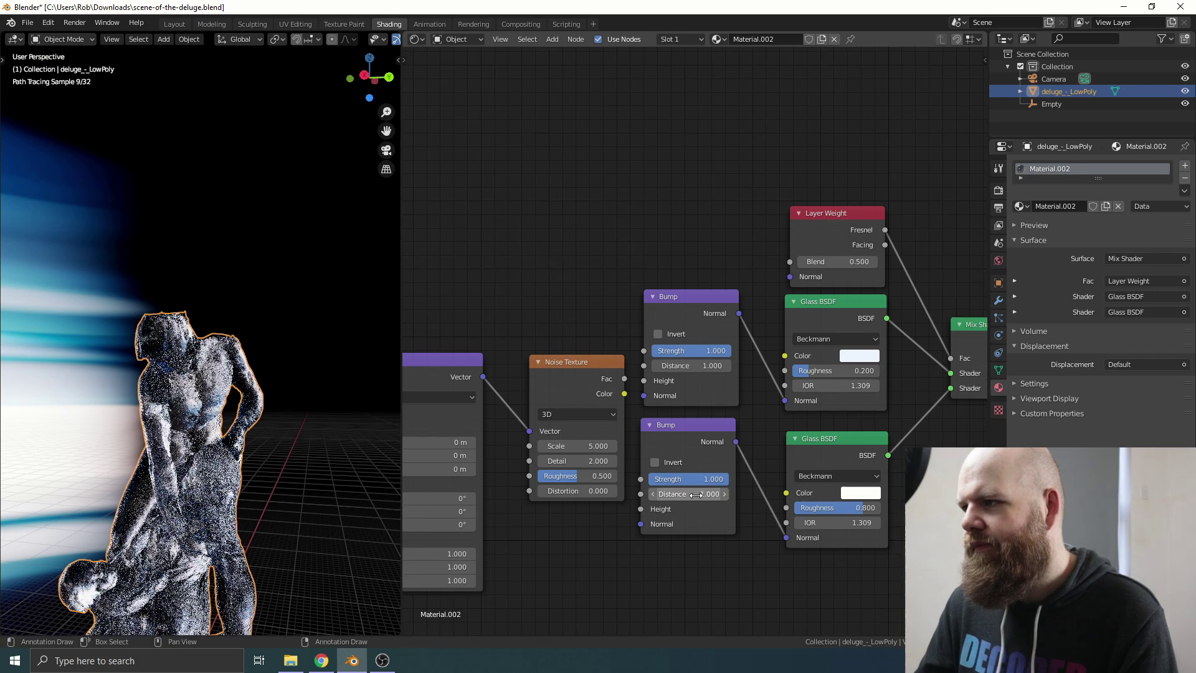
{"action": "left_click_drag", "start_coordinate": [568, 381], "coordinate": [640, 509]}
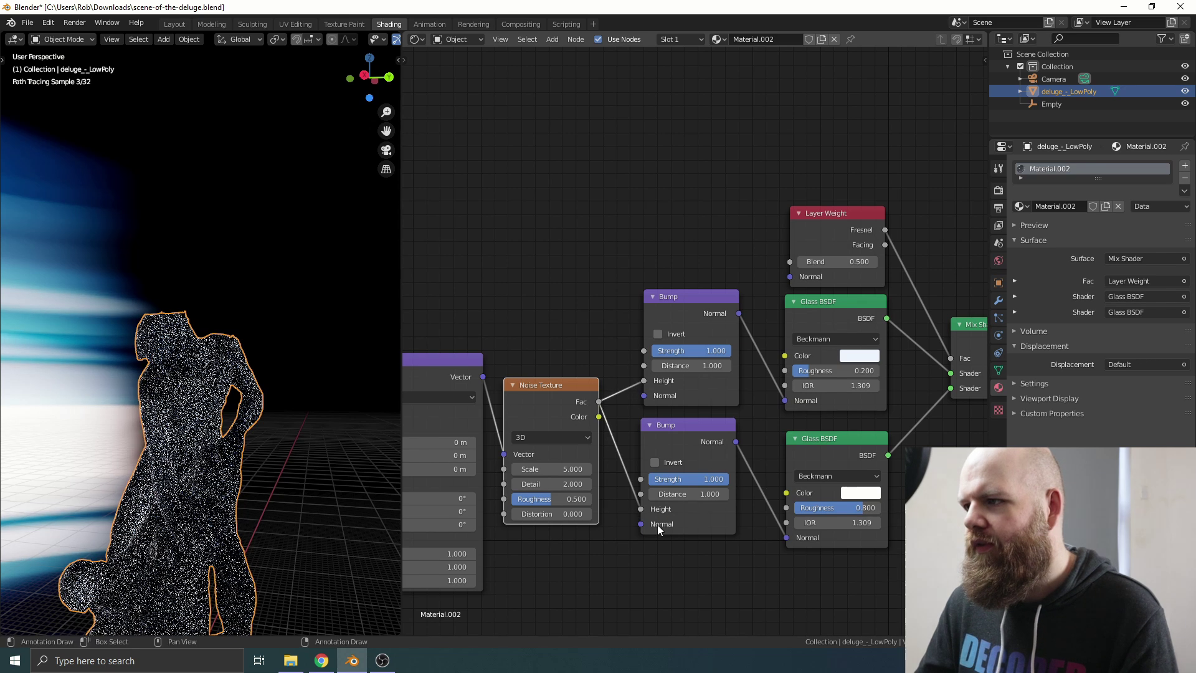
Step: Preview the Noise Texture on the statue and set its distortion to 0.5, roughness to 0.825, detail to 10.4 and scale to 2
{"action": "left_click", "coordinate": [551, 406], "text": "ctrl+shift"}
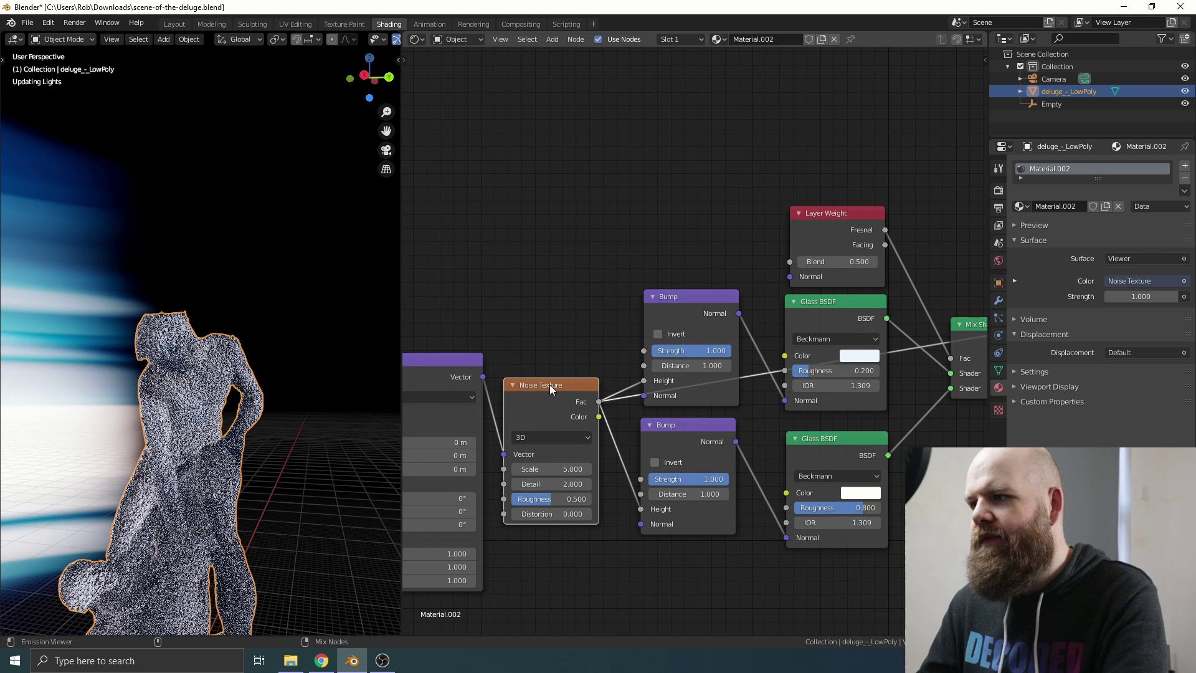
{"action": "scroll", "coordinate": [186, 405], "scroll_direction": "up", "scroll_amount": 5}
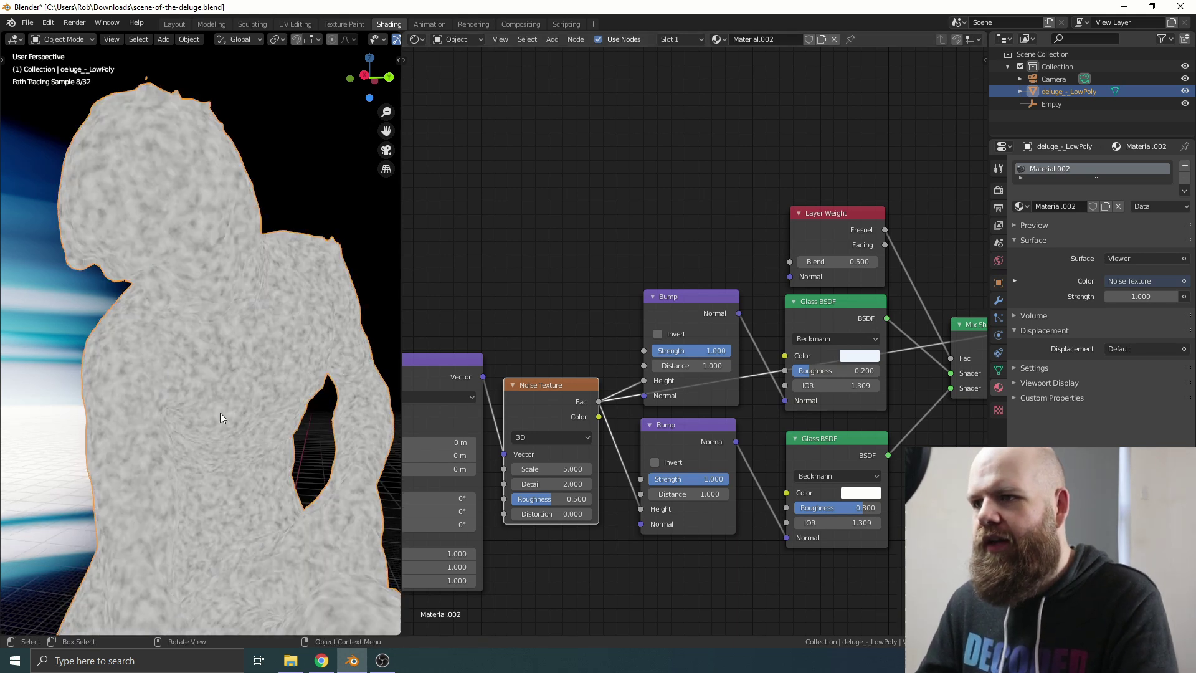
{"action": "left_click", "coordinate": [552, 515]}
{"action": "type", "text": "0.0"}
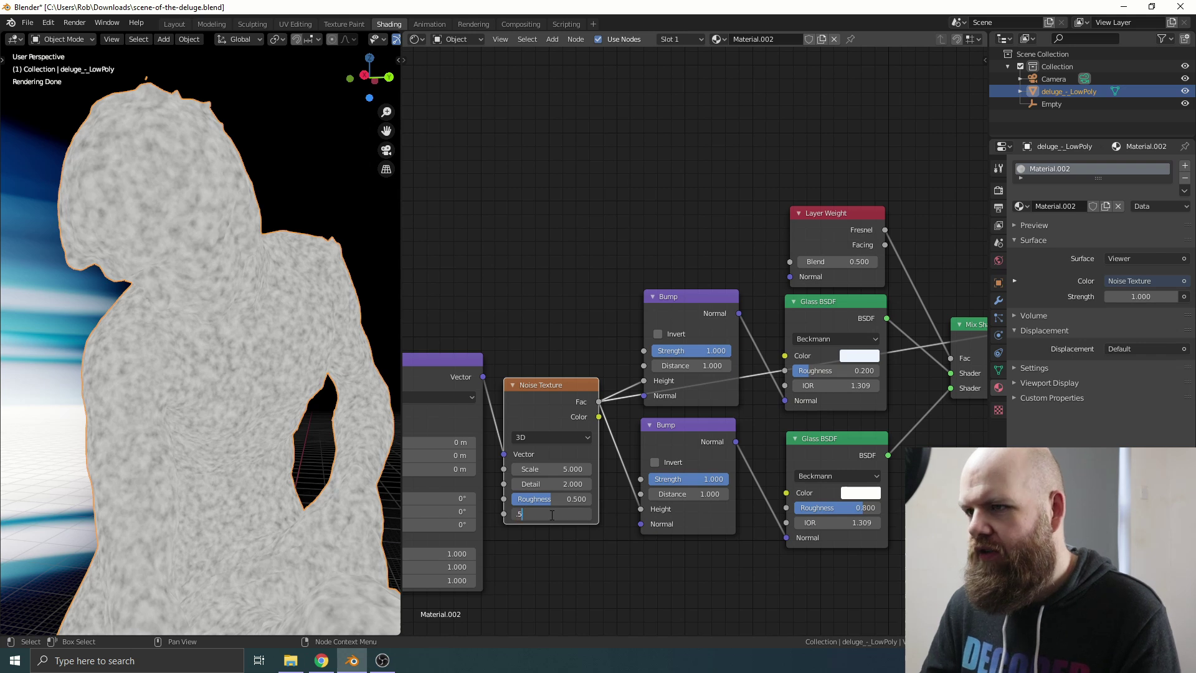
{"action": "key", "text": "Return"}
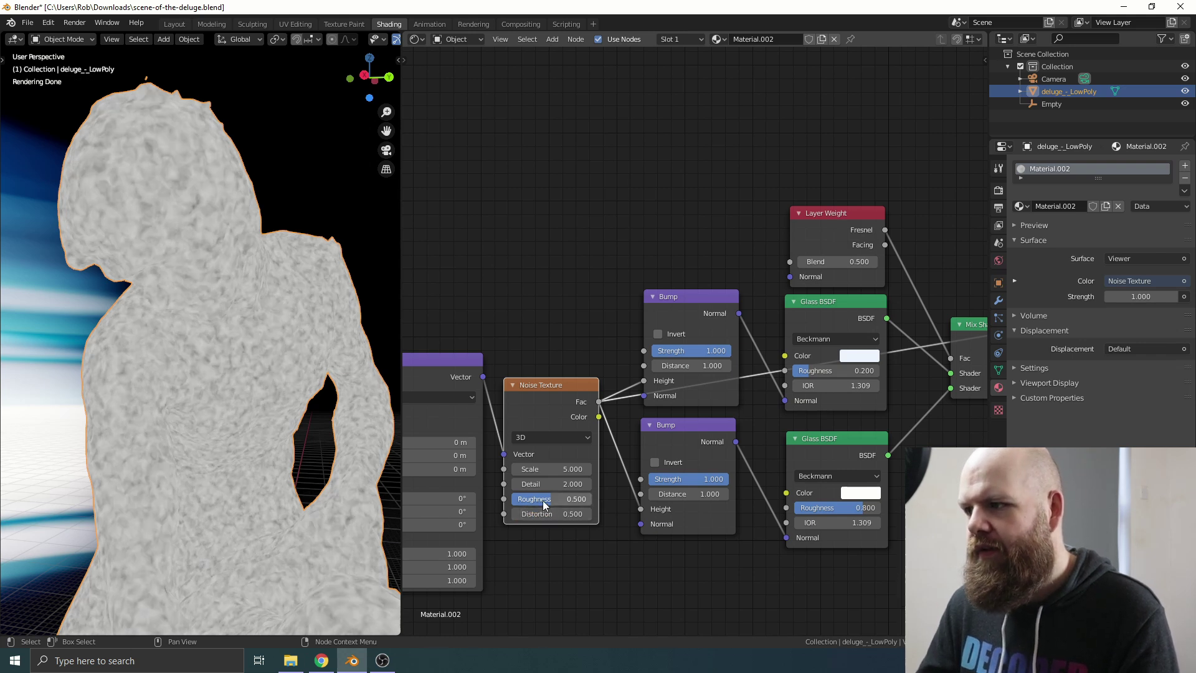
{"action": "left_click_drag", "start_coordinate": [548, 499], "coordinate": [573, 484]}
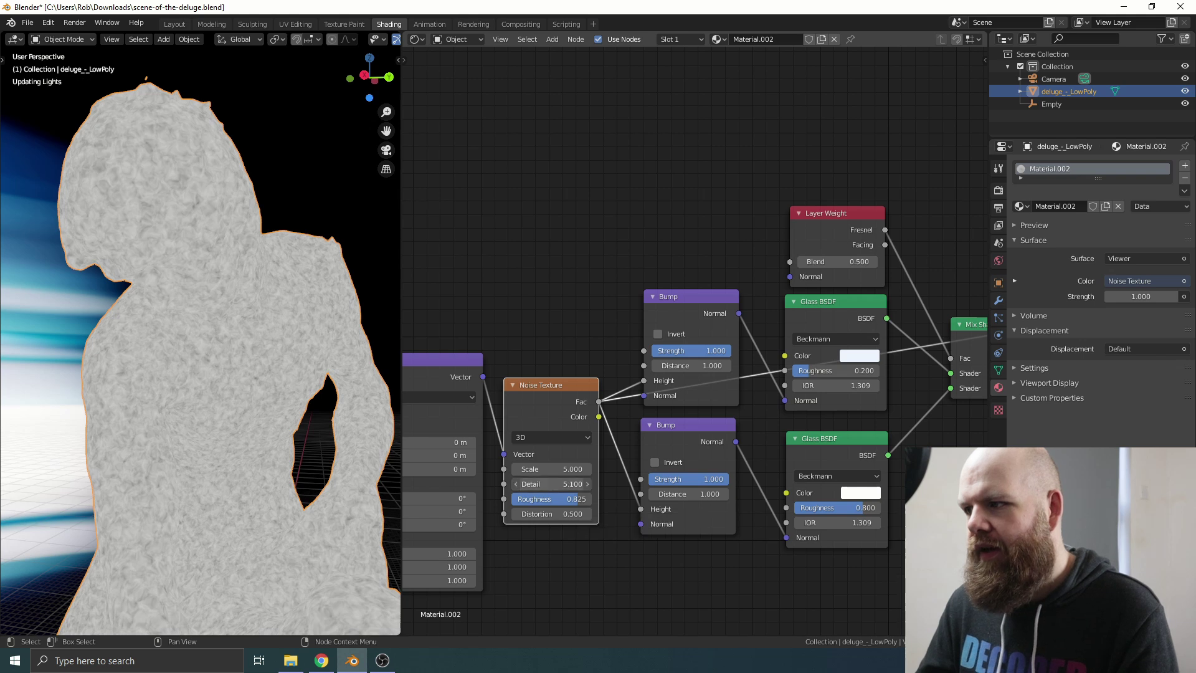
{"action": "left_click", "coordinate": [548, 469]}
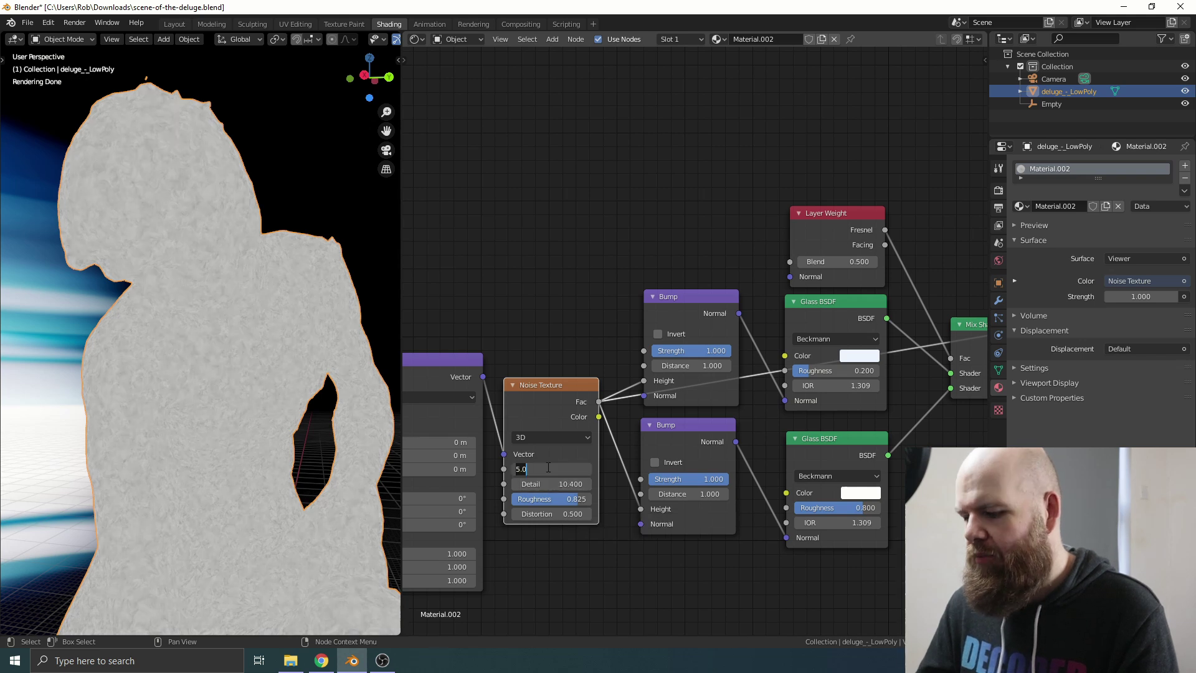
{"action": "key", "text": "Return"}
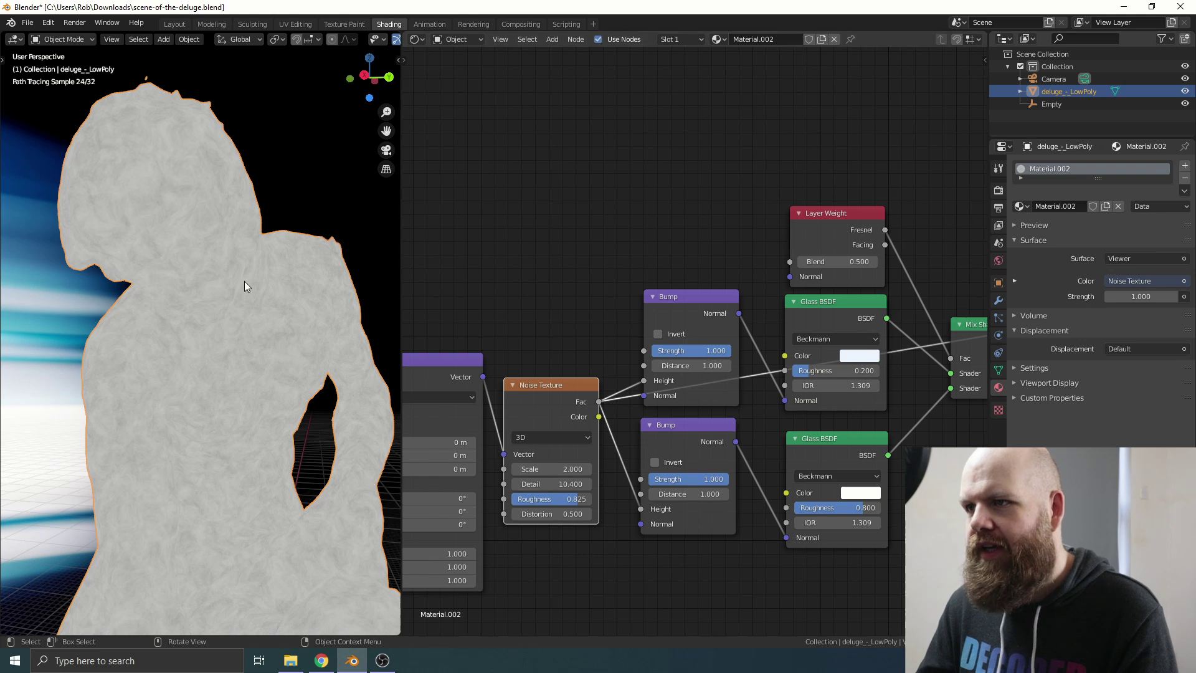
Step: Examine the noise pattern up close on the statue, and preview the upper Bump node's Normal output
{"action": "scroll", "coordinate": [244, 286], "scroll_direction": "up", "scroll_amount": 5}
{"action": "mouse_move", "coordinate": [224, 334]}
{"action": "middle_mouse_down"}
{"action": "mouse_move", "coordinate": [187, 347]}
{"action": "mouse_move", "coordinate": [213, 337]}
{"action": "middle_mouse_up"}
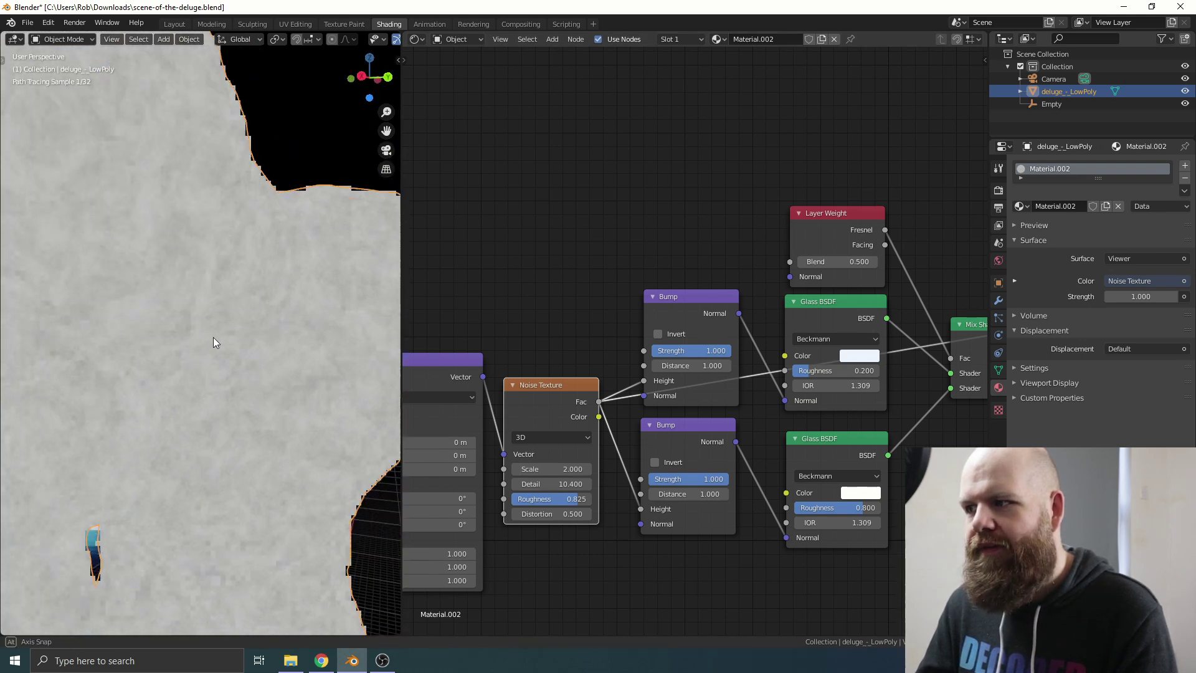
{"action": "left_click", "coordinate": [685, 312], "text": "ctrl+shift"}
{"action": "middle_click_drag", "start_coordinate": [187, 334], "coordinate": [178, 330]}
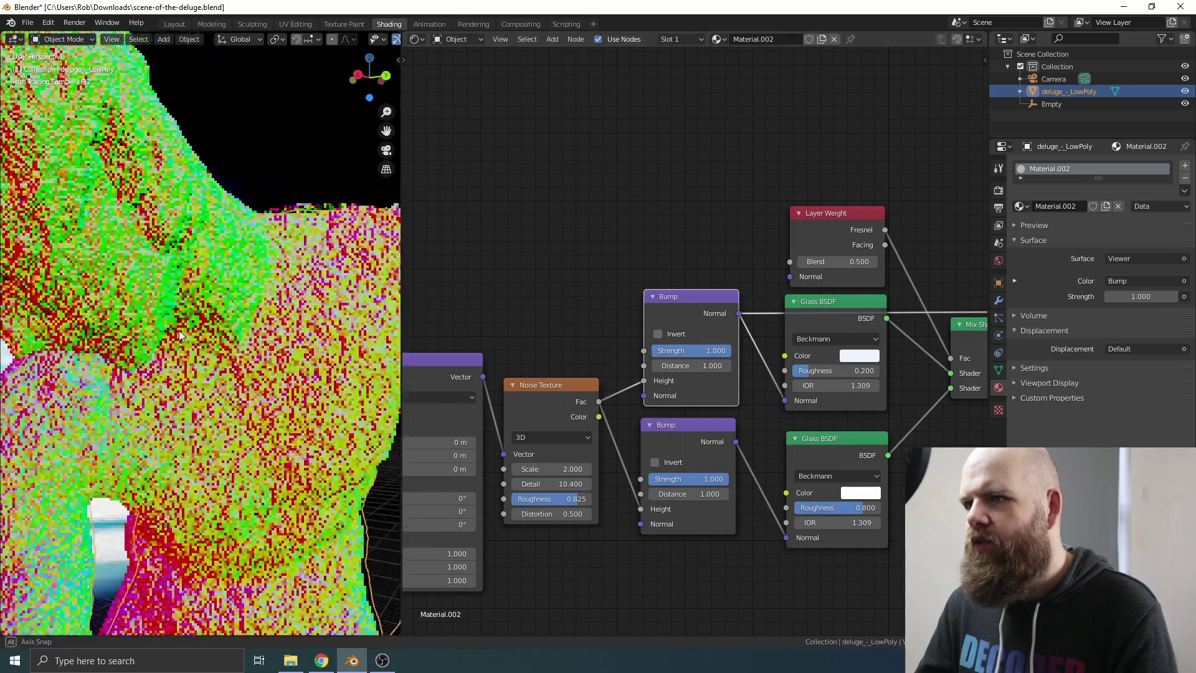
Step: Set the upper Bump's strength to 0.2, and preview the lower Bump while setting its strength to 0.7
{"action": "left_click", "coordinate": [685, 351]}
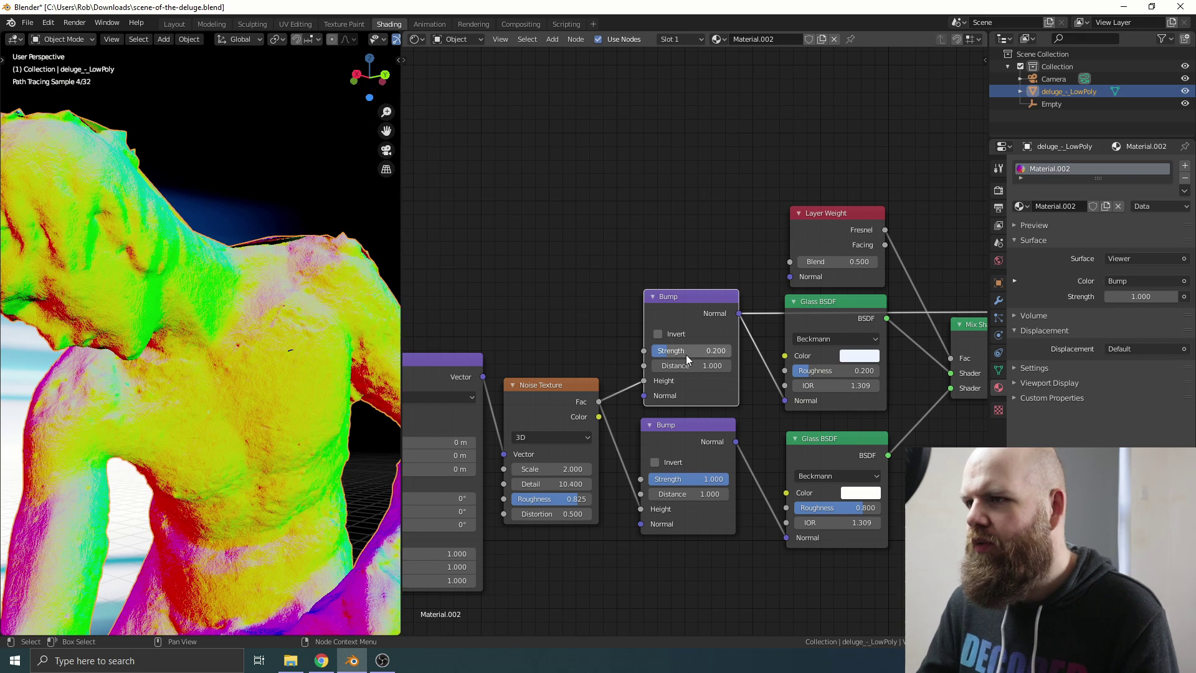
{"action": "left_click", "coordinate": [681, 438], "text": "ctrl+shift"}
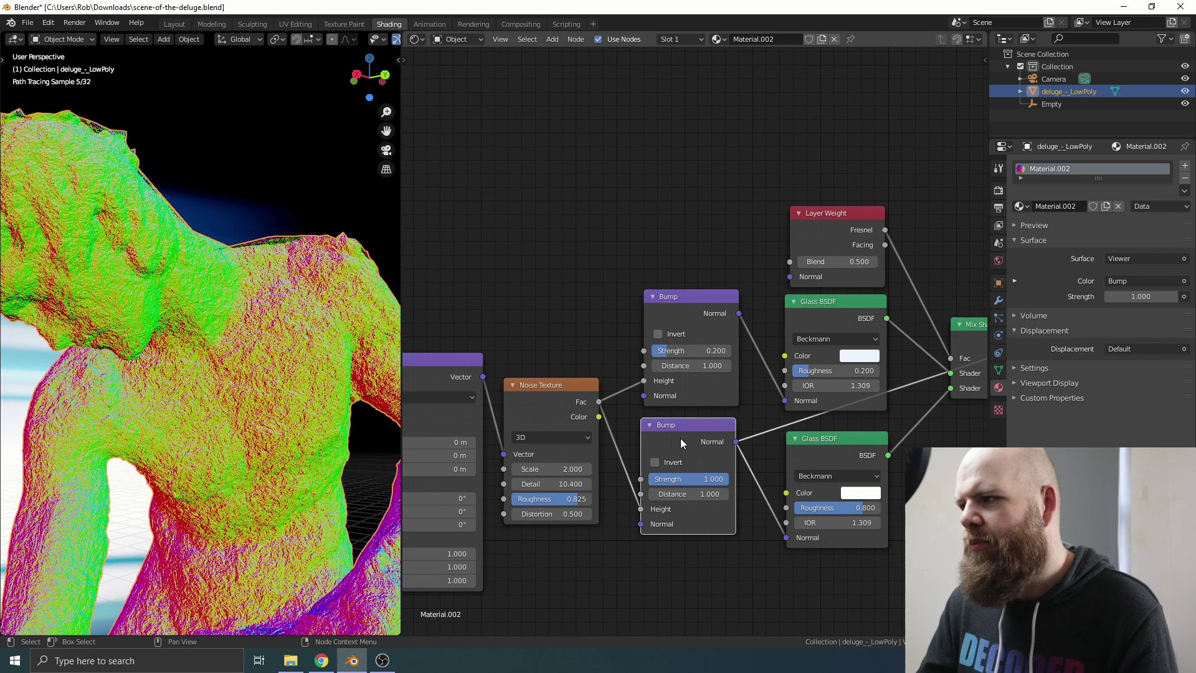
{"action": "left_click", "coordinate": [699, 479]}
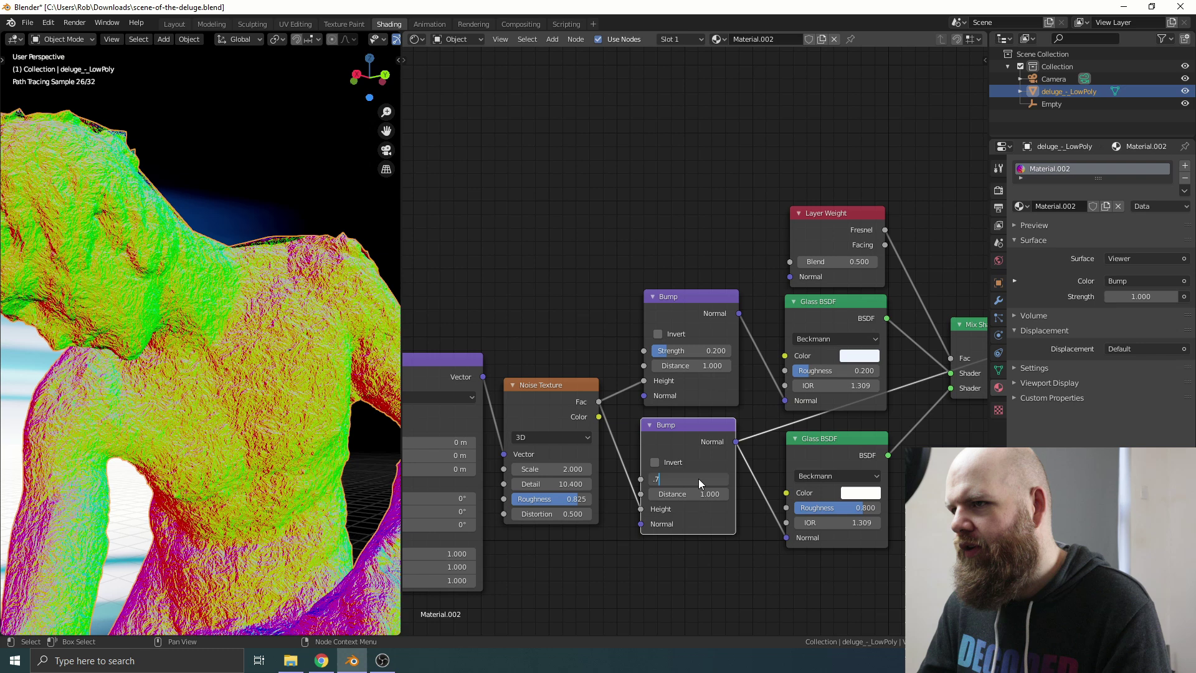
{"action": "type", "text": ".7"}
{"action": "key", "text": "Return"}
Step: Output the Mix Shader to the material again and connect the lower Bump's Normal to the Layer Weight's Normal input
{"action": "key", "text": "Home"}
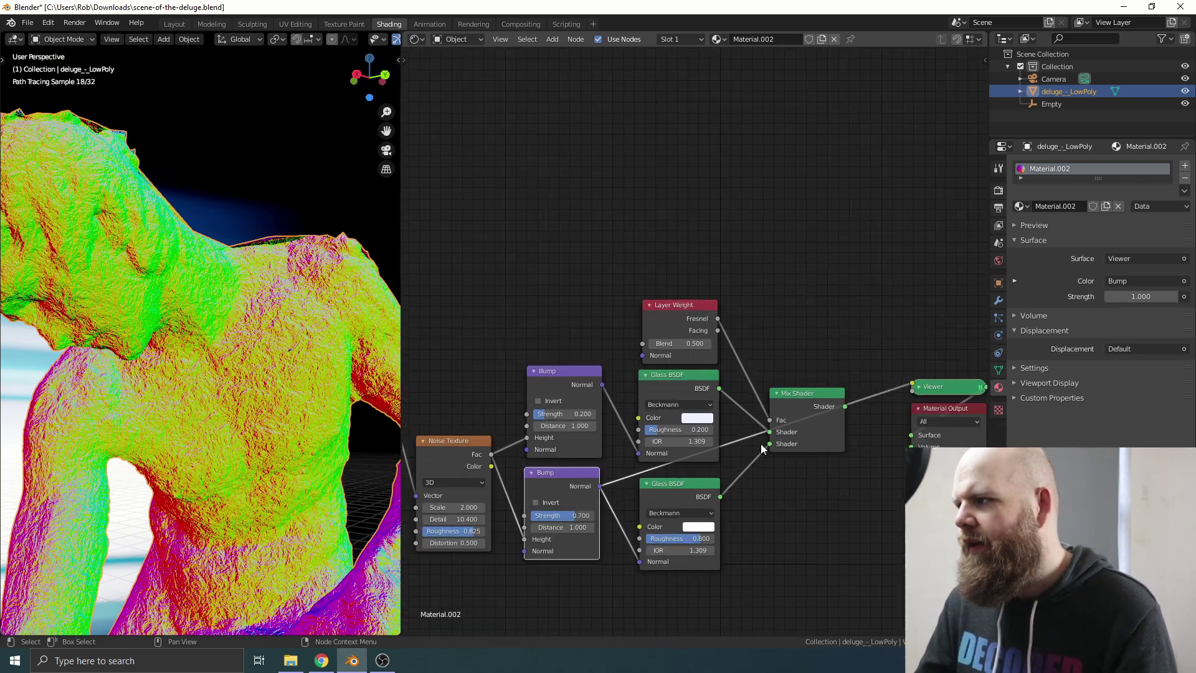
{"action": "left_click", "coordinate": [775, 436], "text": "ctrl+shift"}
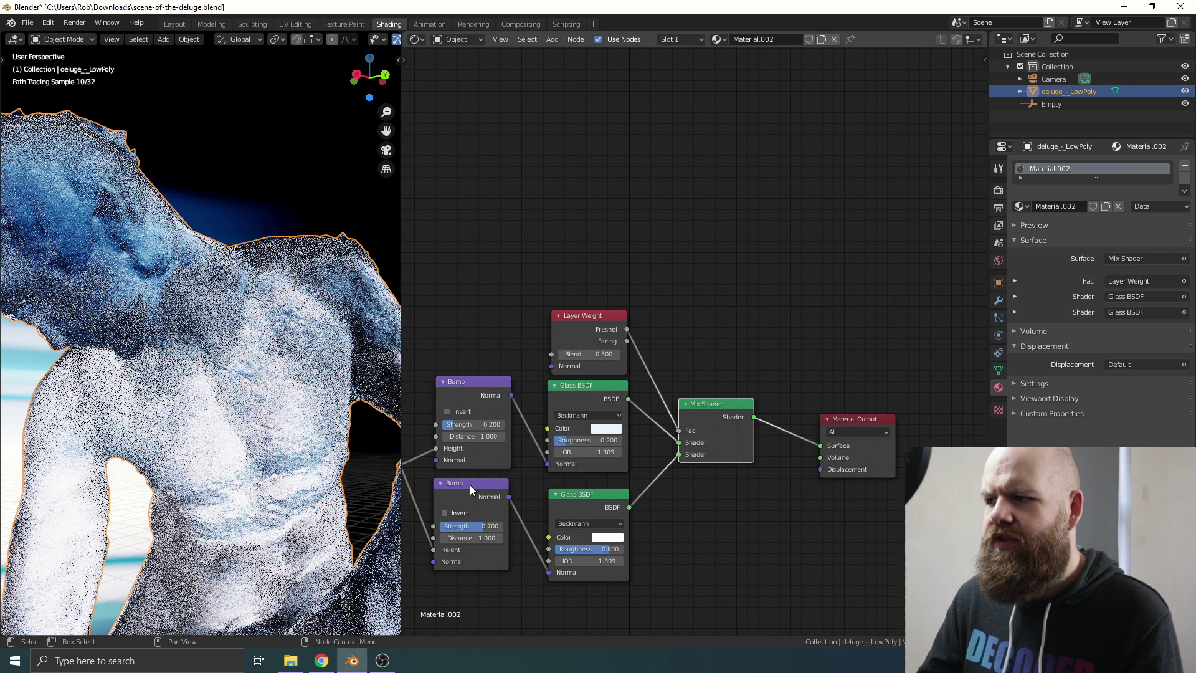
{"action": "left_click_drag", "start_coordinate": [470, 485], "coordinate": [553, 367]}
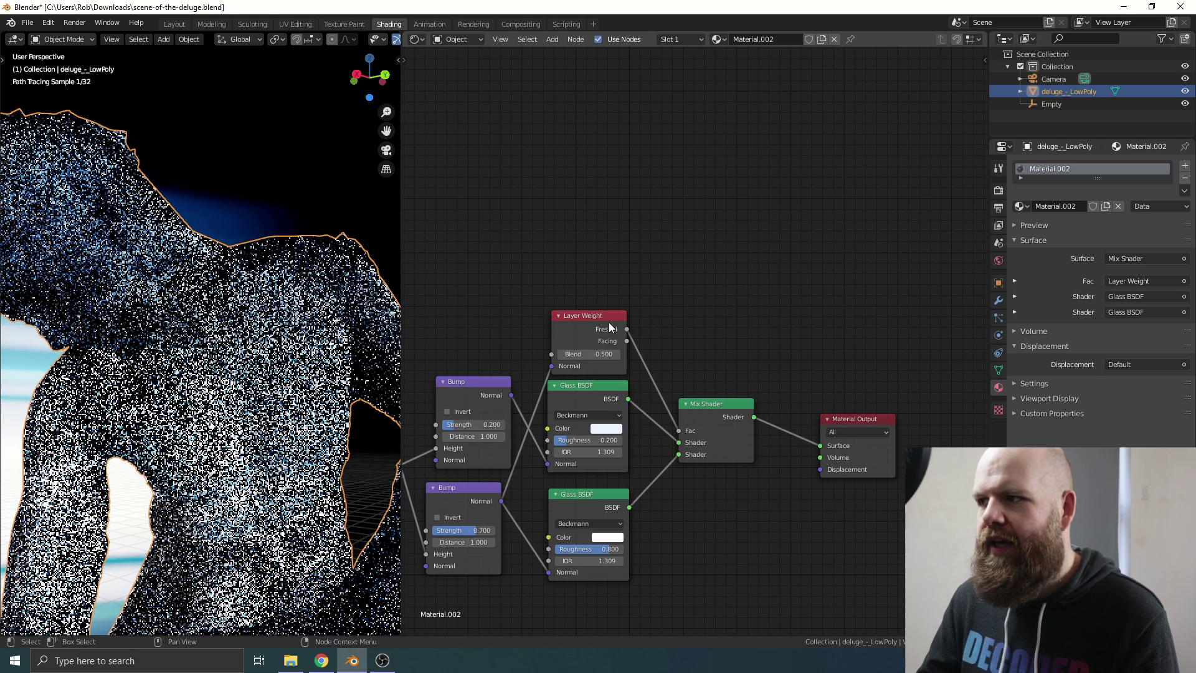
Step: Preview the Layer Weight's Fresnel output up close, and view the Mix Shader result through the camera with nothing selected
{"action": "left_click", "coordinate": [595, 323], "text": "ctrl+shift"}
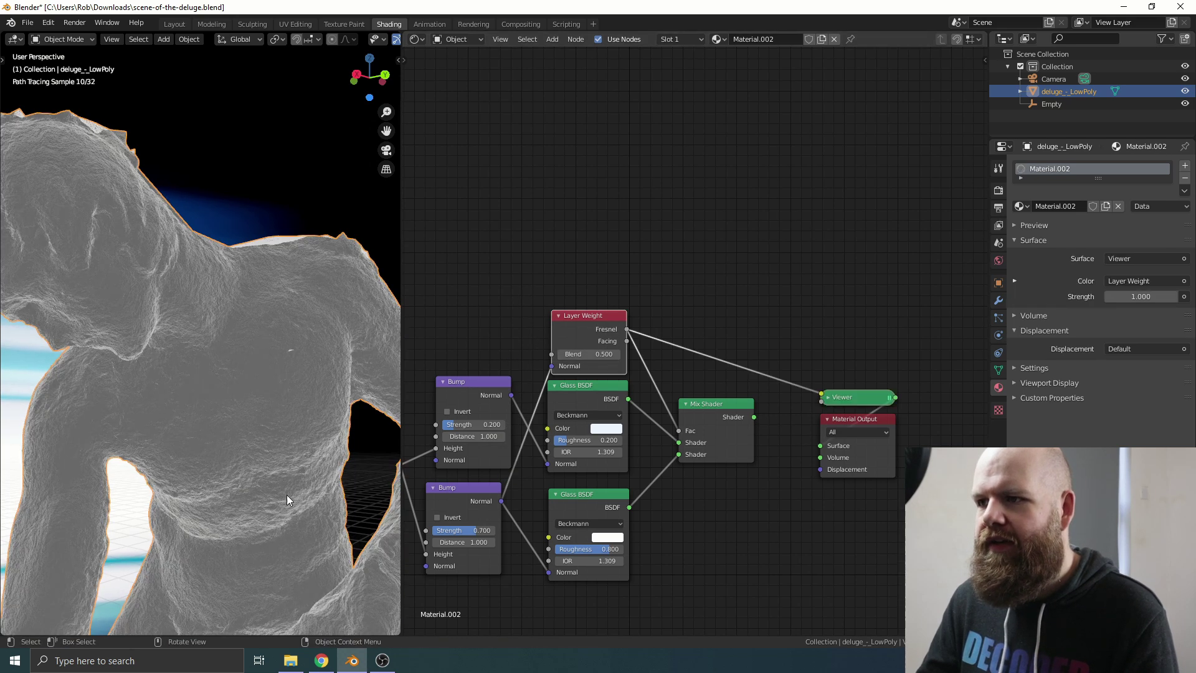
{"action": "scroll", "coordinate": [287, 492], "scroll_direction": "up", "scroll_amount": 5}
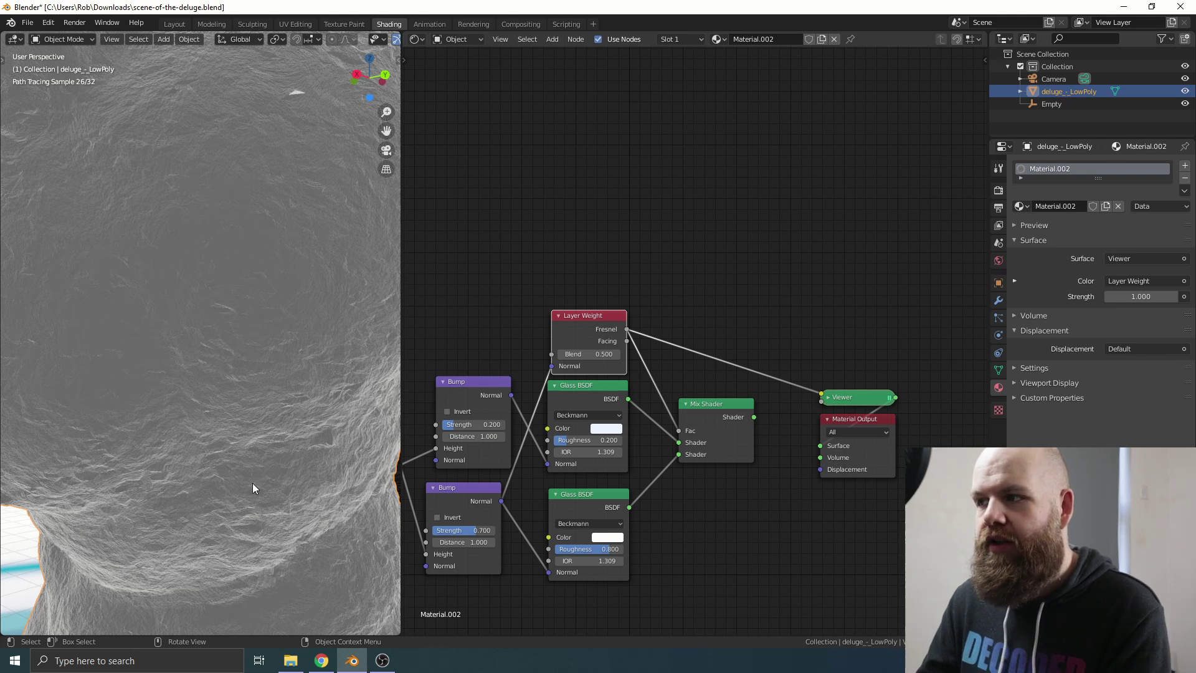
{"action": "left_click", "coordinate": [697, 426], "text": "ctrl+shift"}
{"action": "scroll", "coordinate": [372, 472], "scroll_direction": "down", "scroll_amount": 5}
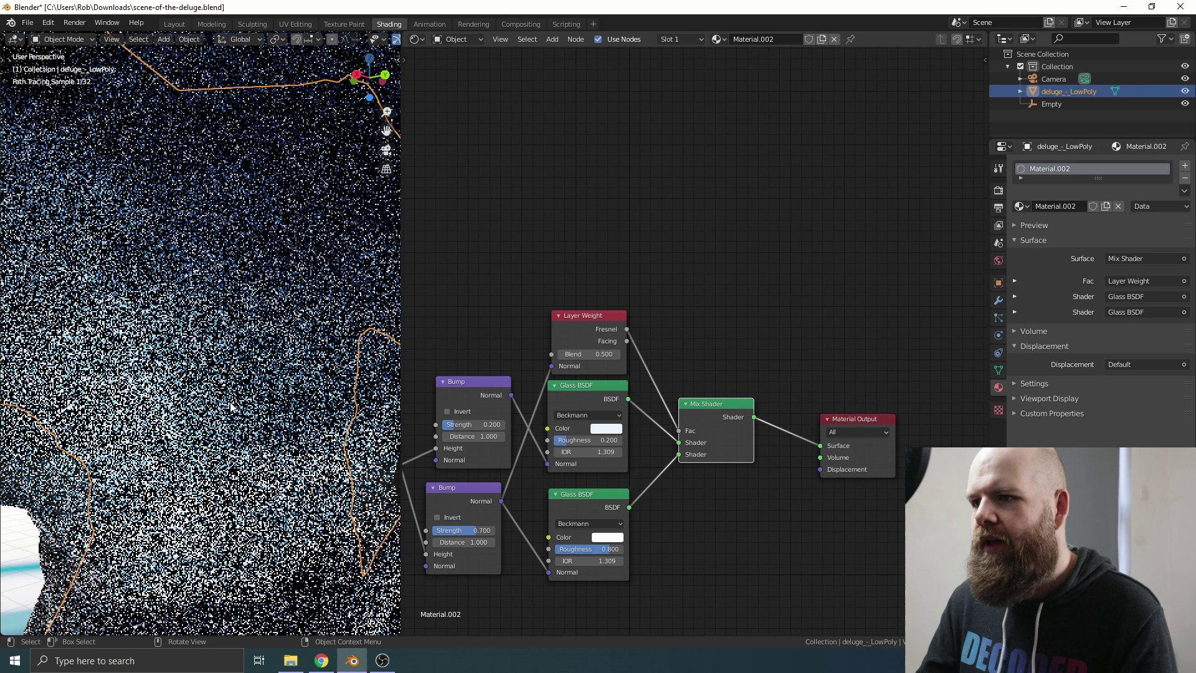
{"action": "key", "text": "KP_0"}
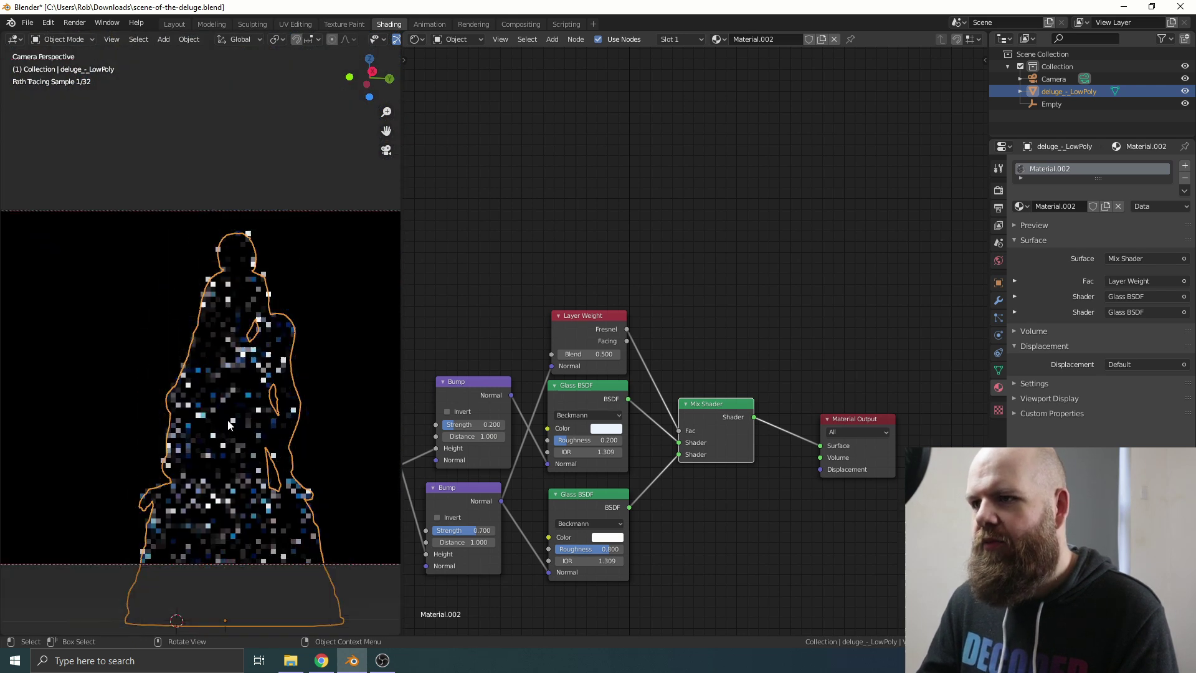
{"action": "key", "text": "alt+a"}
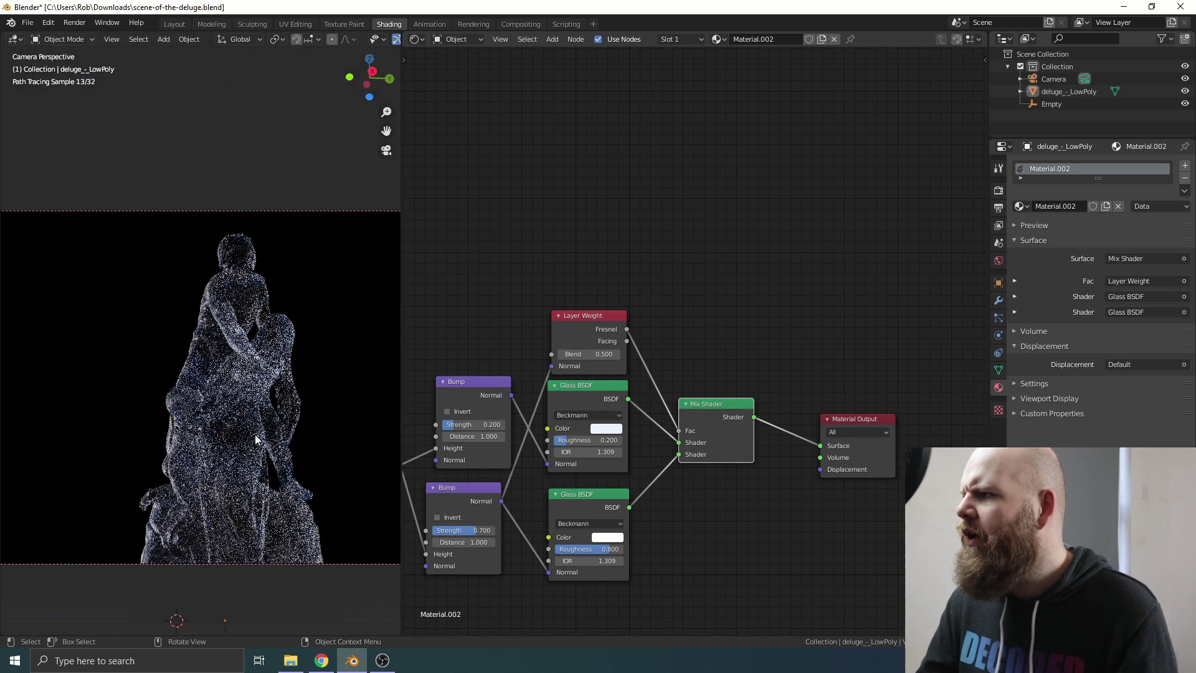
Step: Set the render's maximum light bounces to 15 for transmission, 15 in total and 10 for transparency
{"action": "left_click", "coordinate": [1000, 190]}
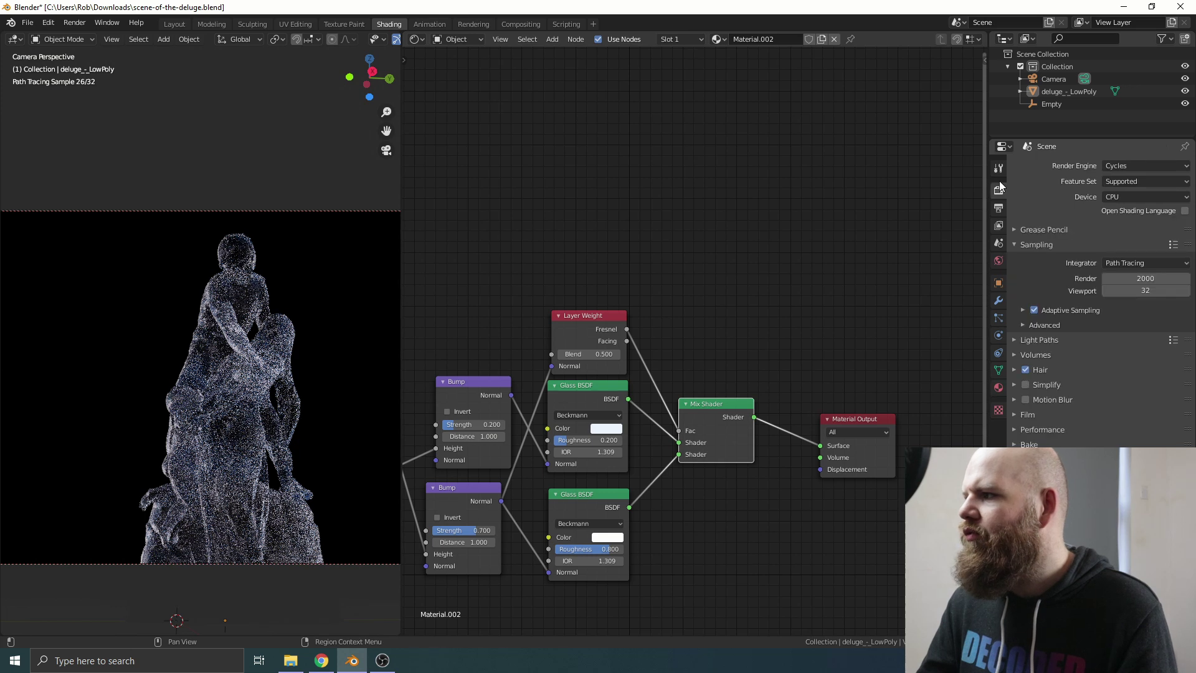
{"action": "left_click", "coordinate": [1036, 340]}
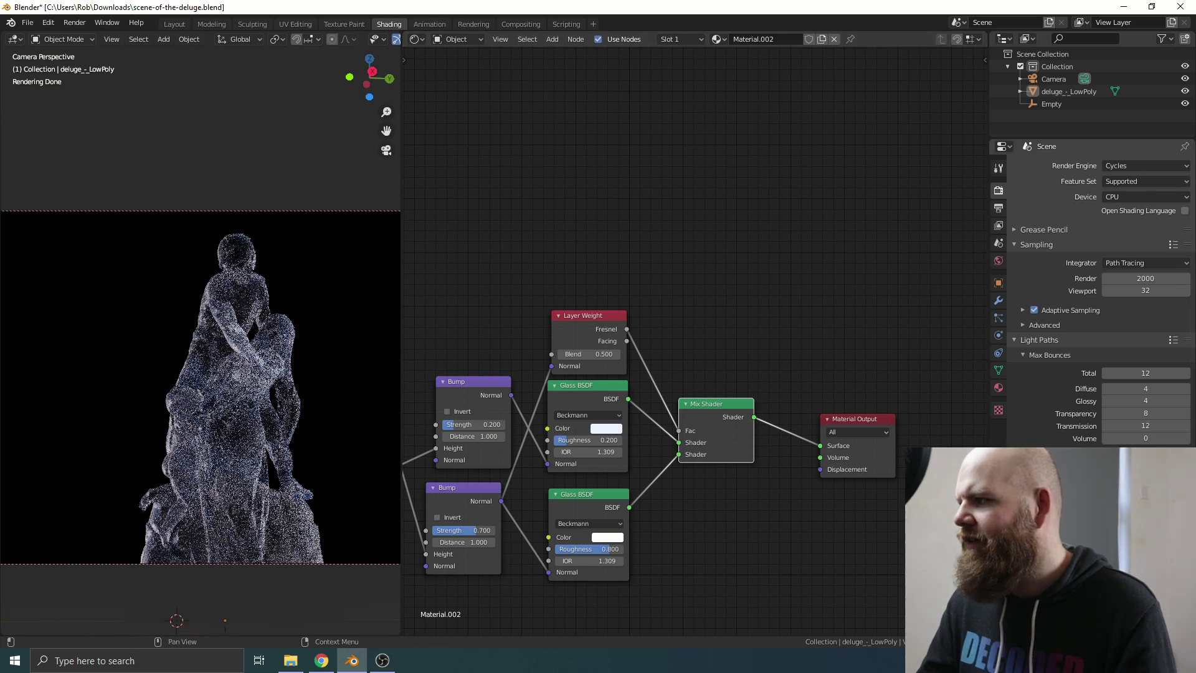
{"action": "left_click", "coordinate": [1141, 426]}
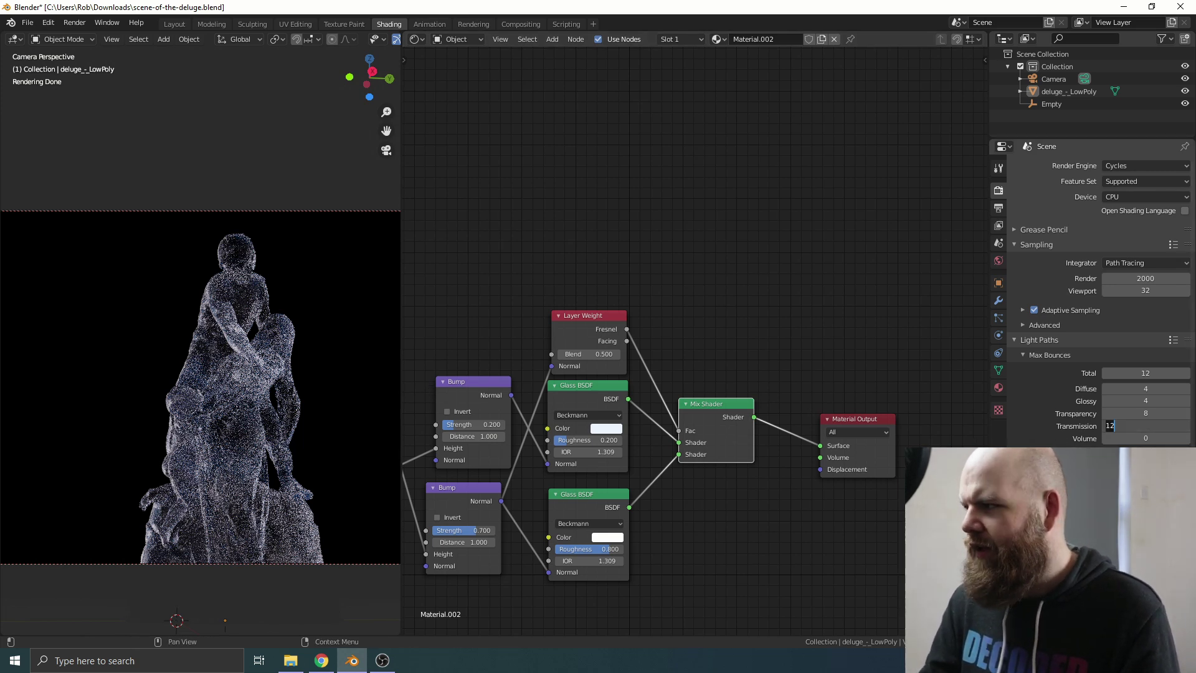
{"action": "type", "text": "15"}
{"action": "key", "text": "Return"}
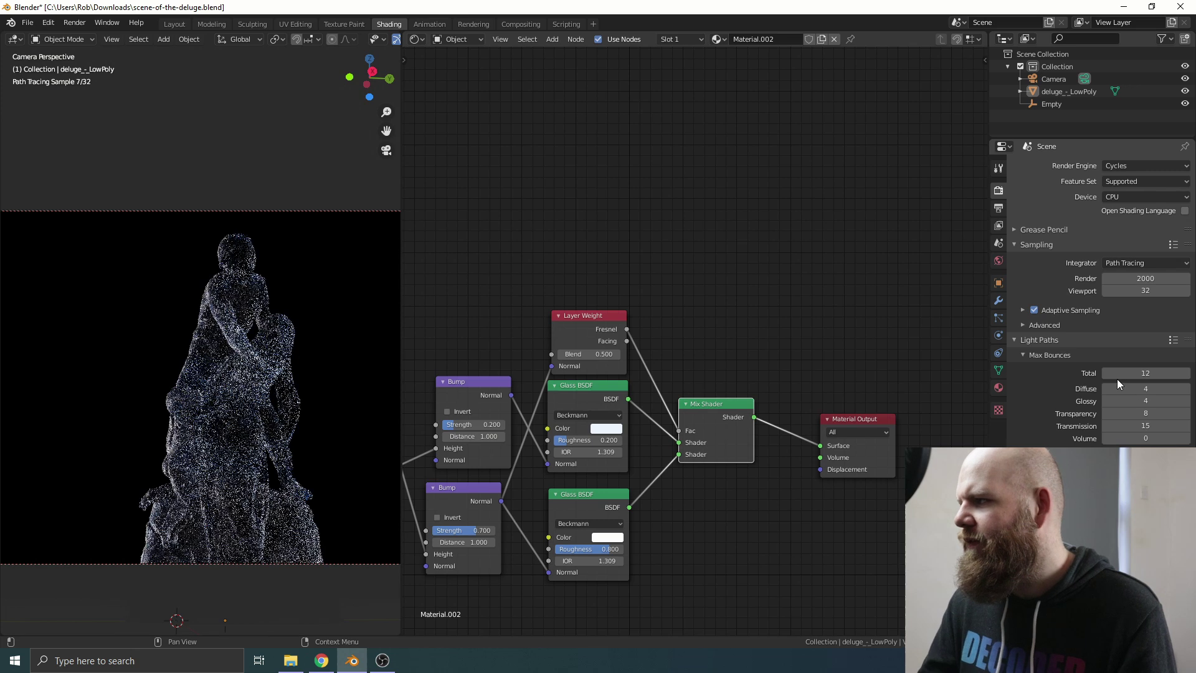
{"action": "left_click", "coordinate": [1126, 373]}
{"action": "type", "text": "15"}
{"action": "key", "text": "Return"}
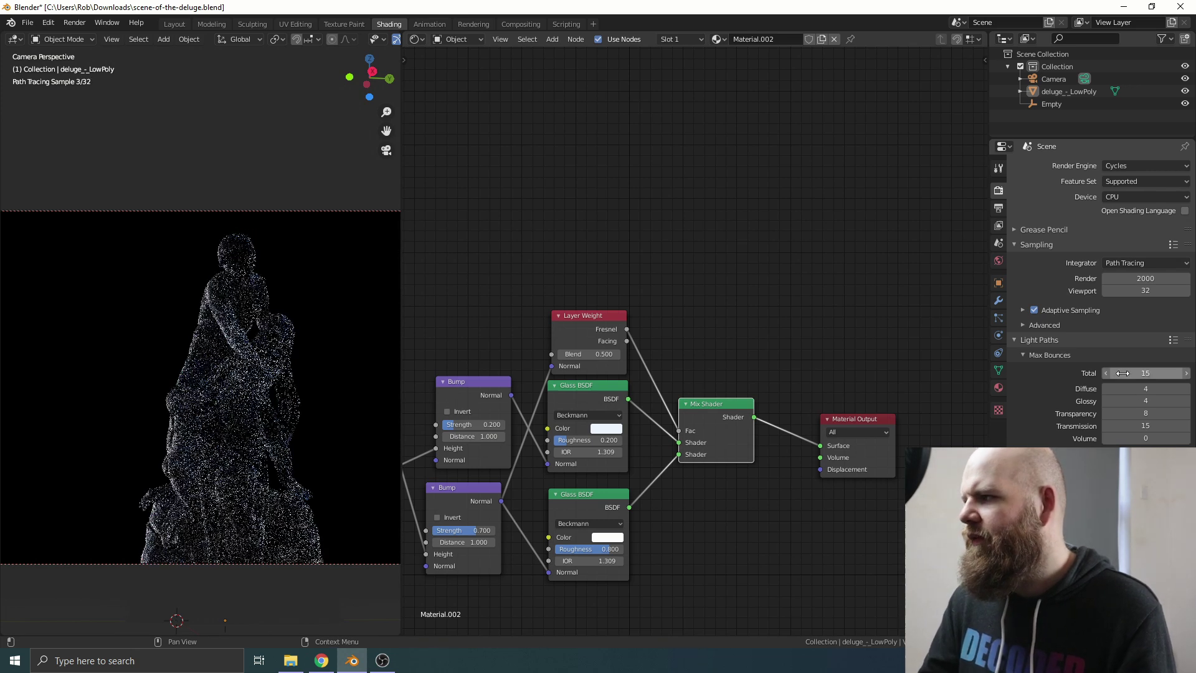
{"action": "left_click", "coordinate": [1124, 413]}
{"action": "type", "text": "10"}
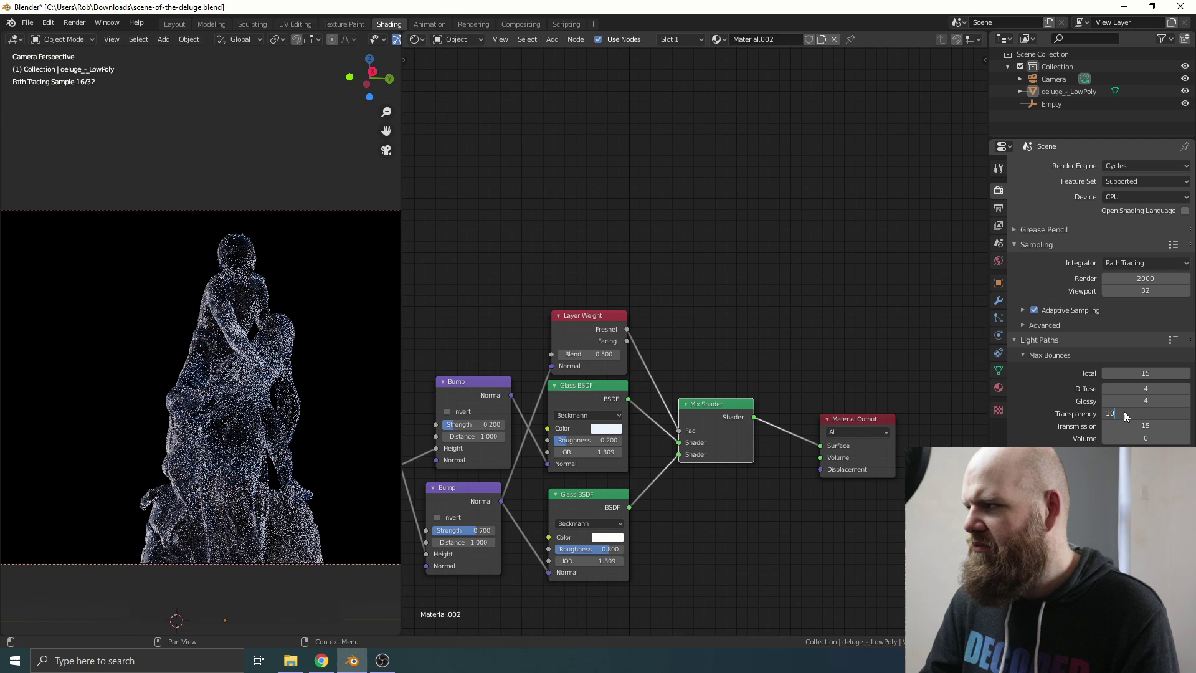
{"action": "key", "text": "Return"}
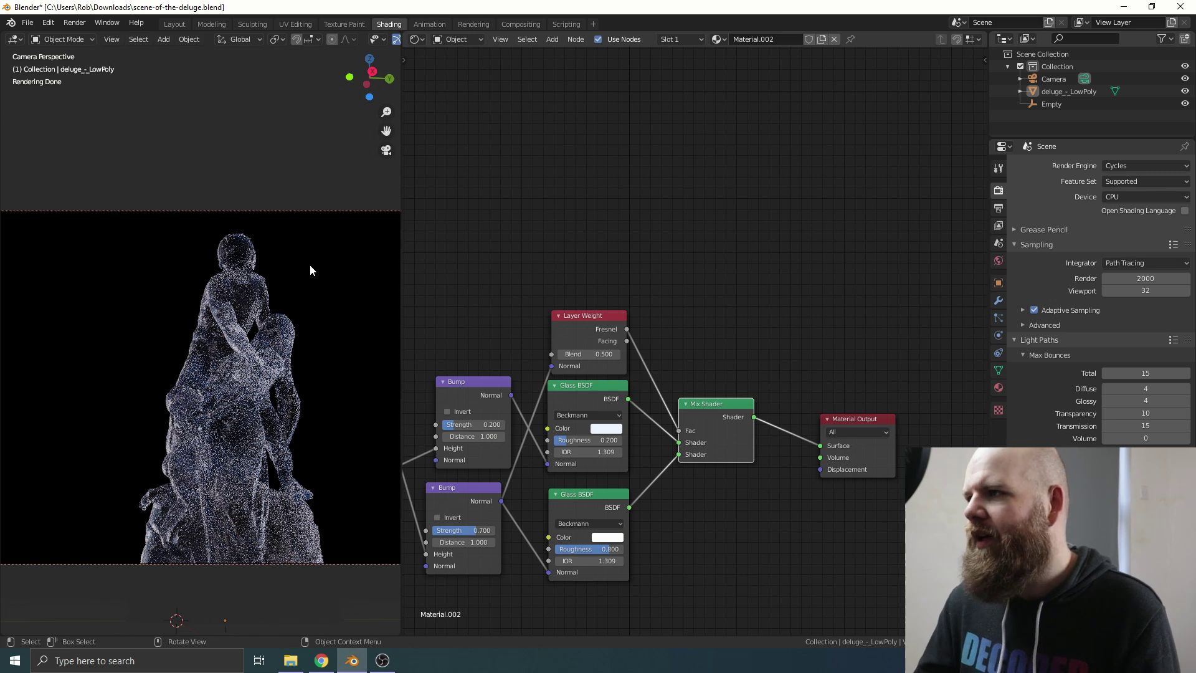
{"action": "left_click", "coordinate": [530, 193]}
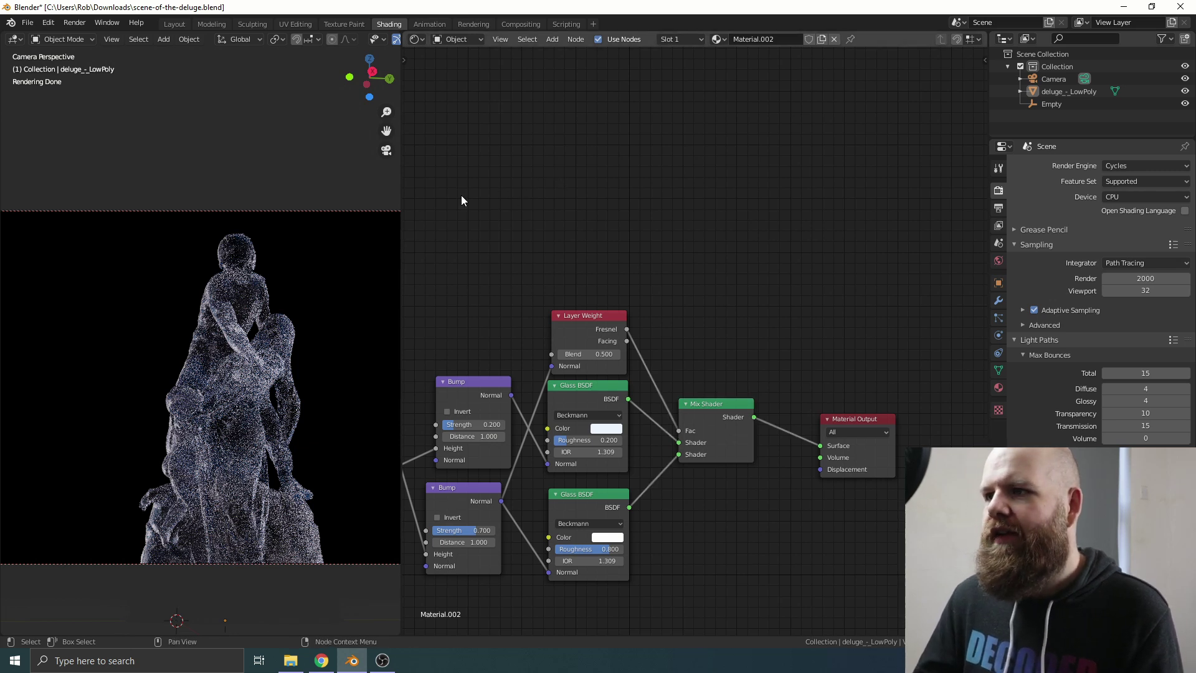